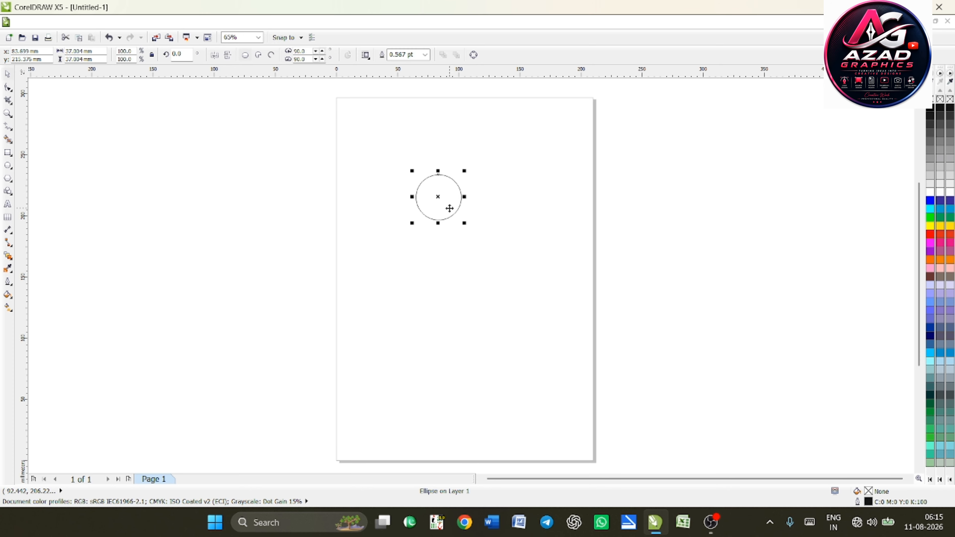
Move the 37 mm circle to the horizontal centre of the page's upper half and place a copy directly below it.
{"action": "left_click", "coordinate": [463, 174]}
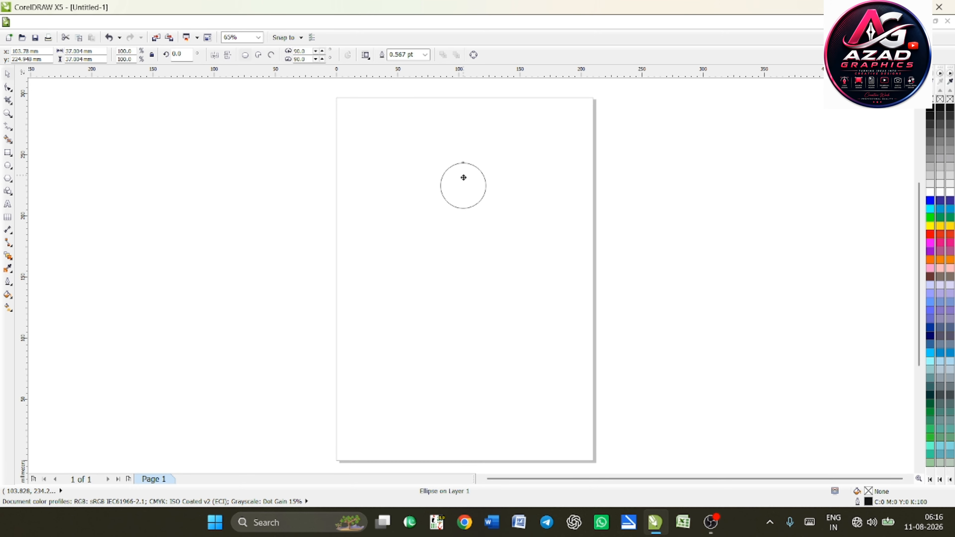
{"action": "right_click", "coordinate": [467, 224]}
{"action": "double_click", "coordinate": [461, 184]}
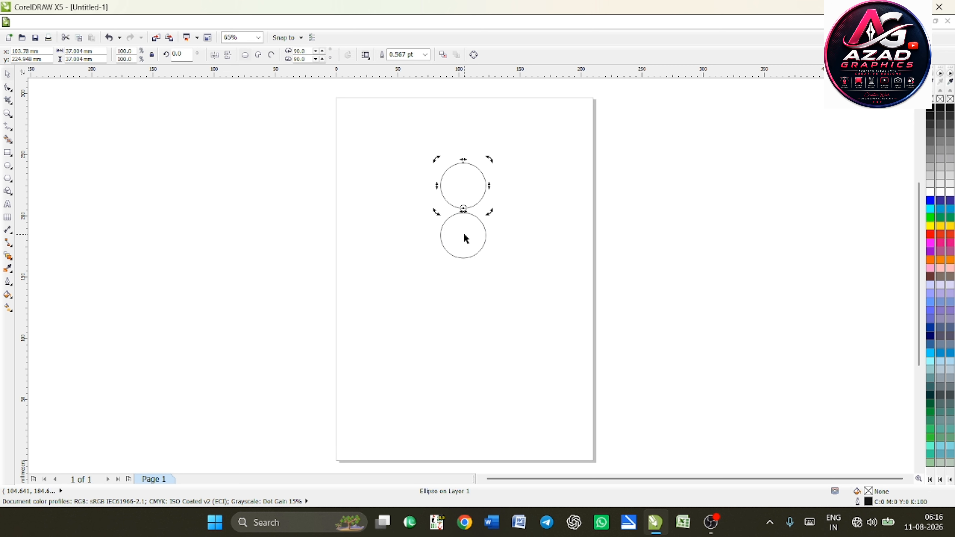
Rotate copies of the upper circle in 45° steps around the lower circle's centre to form a ring of eight circles.
{"action": "key", "text": "ctrl+z"}
{"action": "left_click", "coordinate": [459, 186]}
{"action": "left_click_drag", "start_coordinate": [463, 185], "coordinate": [464, 207]}
{"action": "left_click_drag", "start_coordinate": [490, 159], "coordinate": [525, 217]}
{"action": "key", "text": "ctrl+r"}
{"action": "key", "text": "ctrl+r"}
{"action": "key", "text": "ctrl+r"}
{"action": "key", "text": "ctrl+r"}
{"action": "key", "text": "ctrl+r"}
{"action": "key", "text": "ctrl+r"}
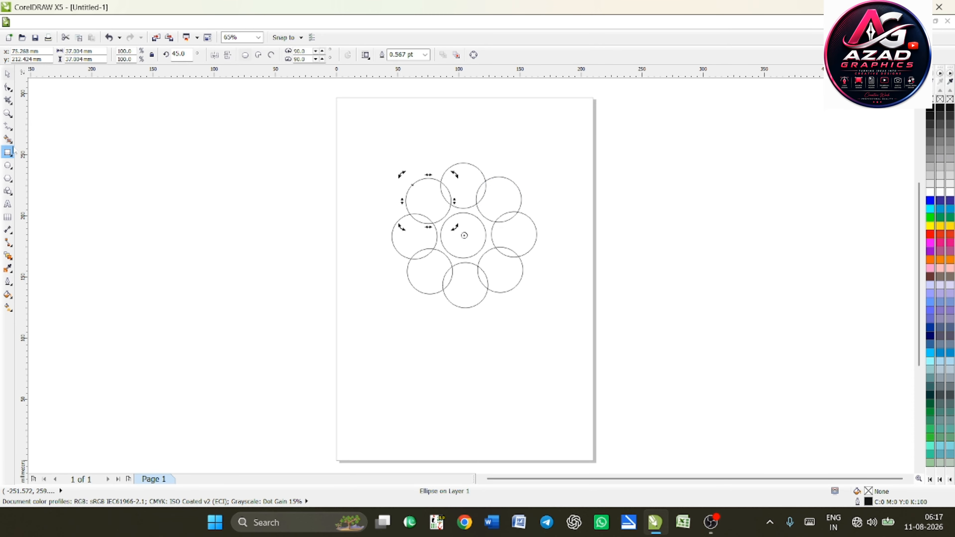
Delete the centre circle and all inner arc segments of the overlapping ring with Virtual Segment Delete, keeping only the outer scalloped outline.
{"action": "left_click", "coordinate": [8, 127]}
{"action": "left_click", "coordinate": [8, 101]}
{"action": "left_click", "coordinate": [38, 124]}
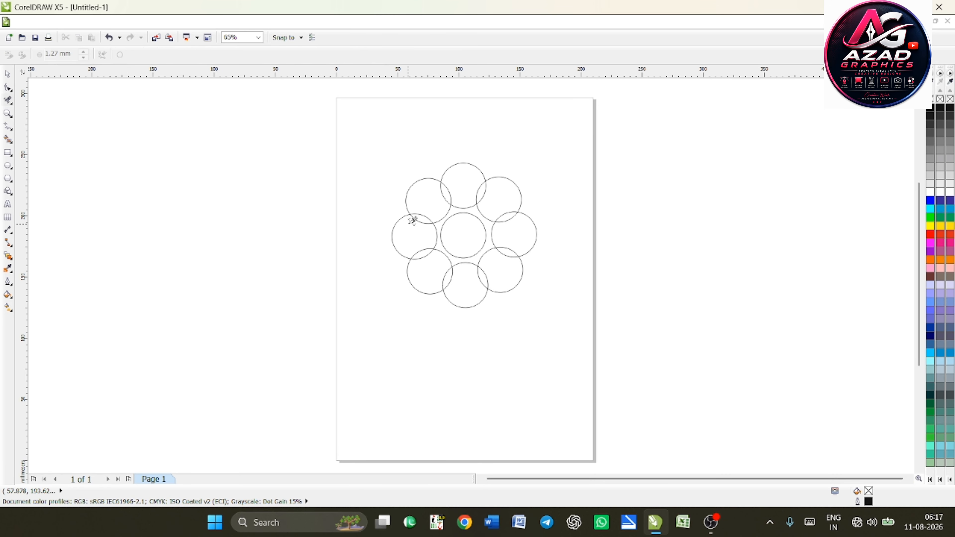
{"action": "left_click_drag", "start_coordinate": [426, 197], "coordinate": [508, 267]}
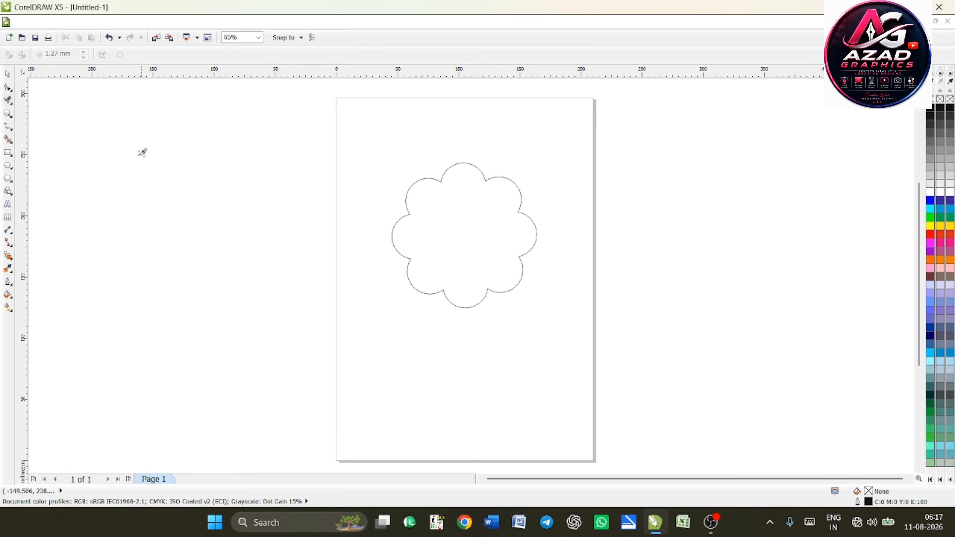
Colour the outlines of the flower's top arc blue, upper-right arc cyan, right arc green and lower-right arc yellow.
{"action": "left_click", "coordinate": [7, 74]}
{"action": "left_click", "coordinate": [479, 170]}
{"action": "right_click", "coordinate": [929, 200]}
{"action": "left_click", "coordinate": [506, 192]}
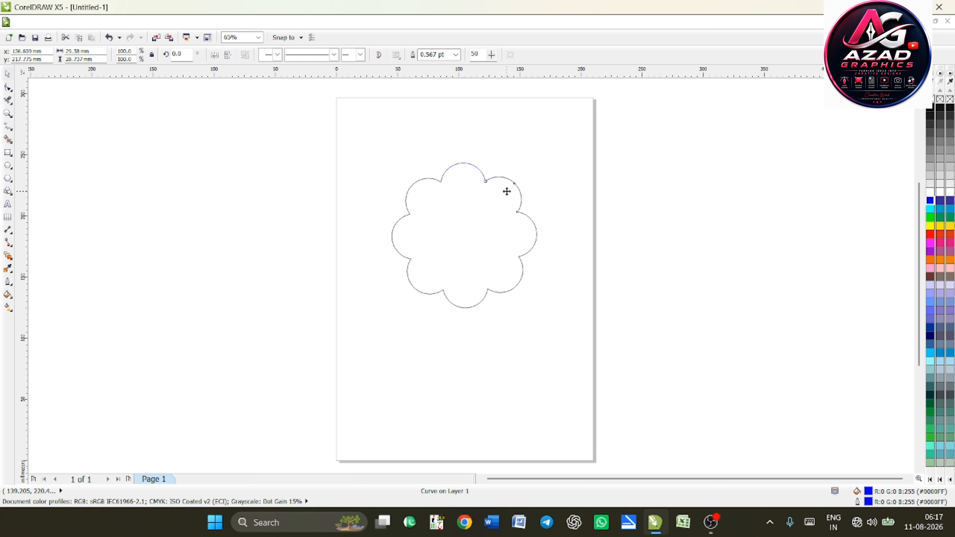
{"action": "right_click", "coordinate": [930, 208]}
{"action": "left_click", "coordinate": [535, 239]}
{"action": "right_click", "coordinate": [930, 218]}
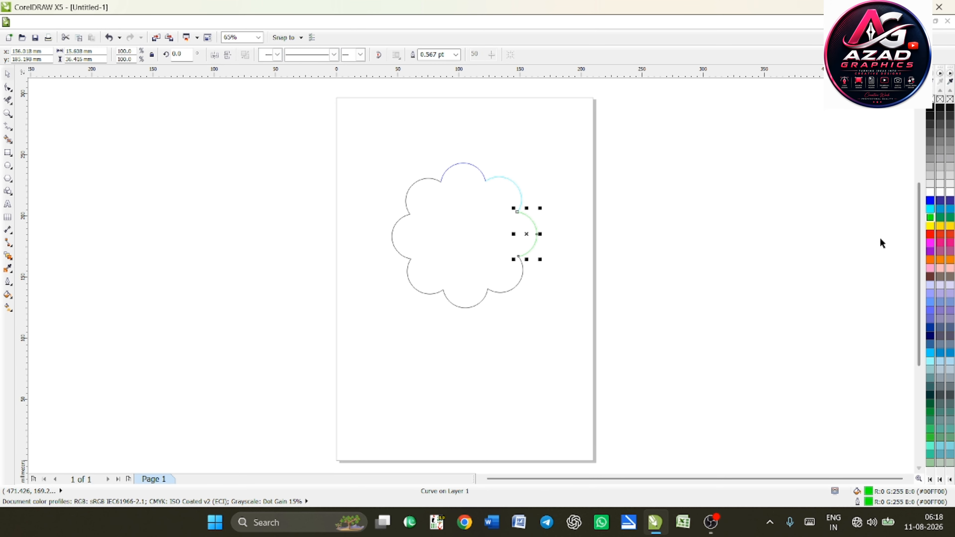
{"action": "left_click", "coordinate": [520, 279]}
{"action": "right_click", "coordinate": [930, 226]}
Colour the outlines of the flower's bottom arc red, lower-left arc orange, left arc dark blue and upper-left arc green.
{"action": "double_click", "coordinate": [453, 305]}
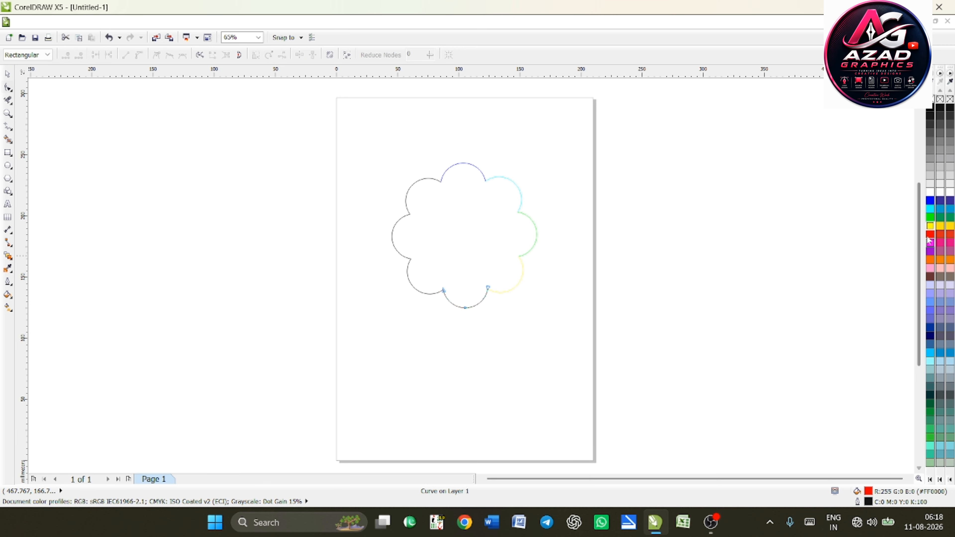
{"action": "right_click", "coordinate": [929, 234]}
{"action": "left_click", "coordinate": [405, 282]}
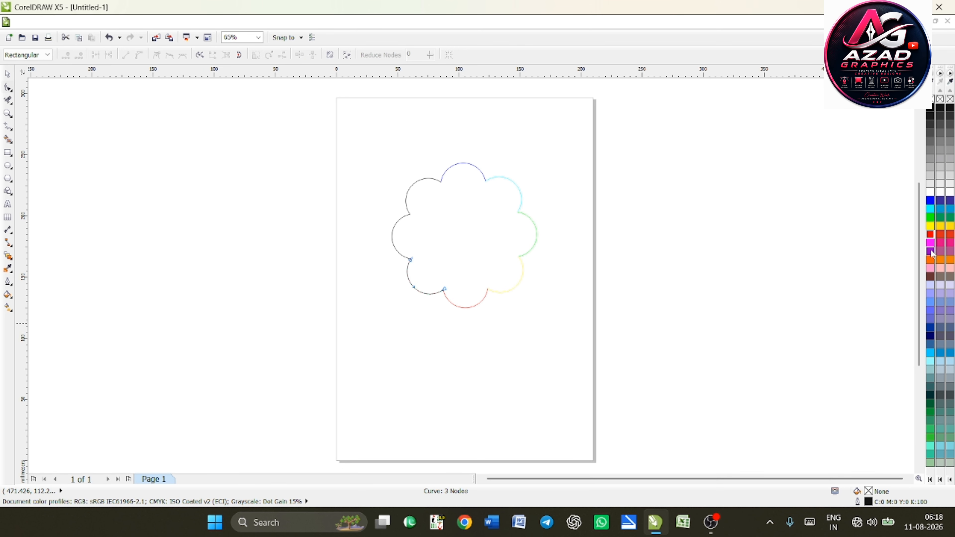
{"action": "right_click", "coordinate": [930, 260]}
{"action": "left_click", "coordinate": [392, 239]}
{"action": "right_click", "coordinate": [931, 331]}
{"action": "left_click", "coordinate": [420, 181]}
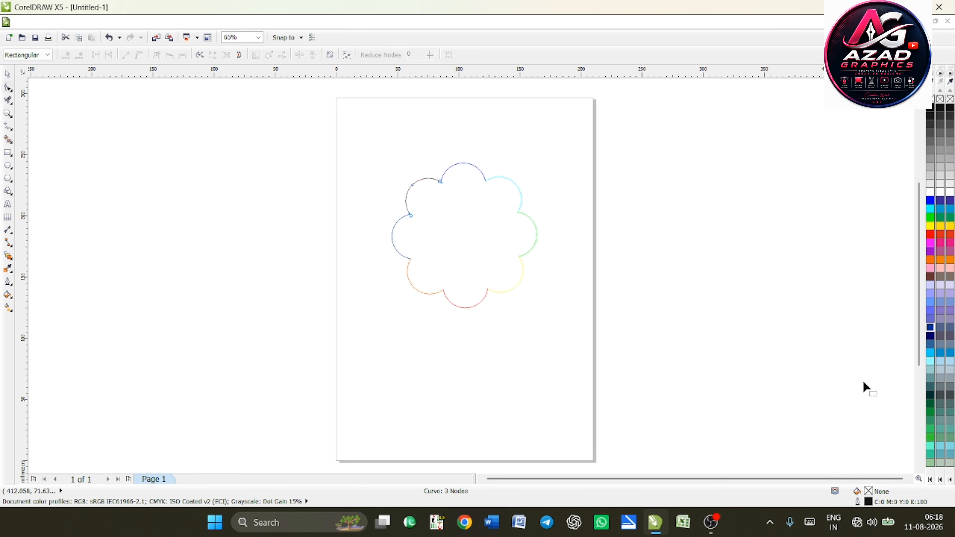
{"action": "right_click", "coordinate": [929, 429]}
Group the eight coloured arcs and blend the group into a tiny copy scaled down to its centre.
{"action": "key", "text": "space"}
{"action": "left_click_drag", "start_coordinate": [346, 136], "coordinate": [618, 356]}
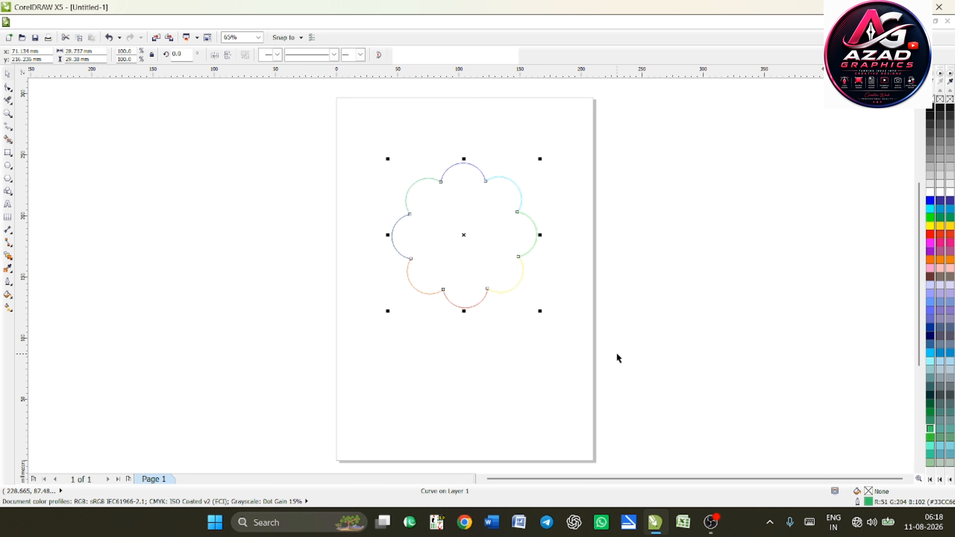
{"action": "key", "text": "ctrl+g"}
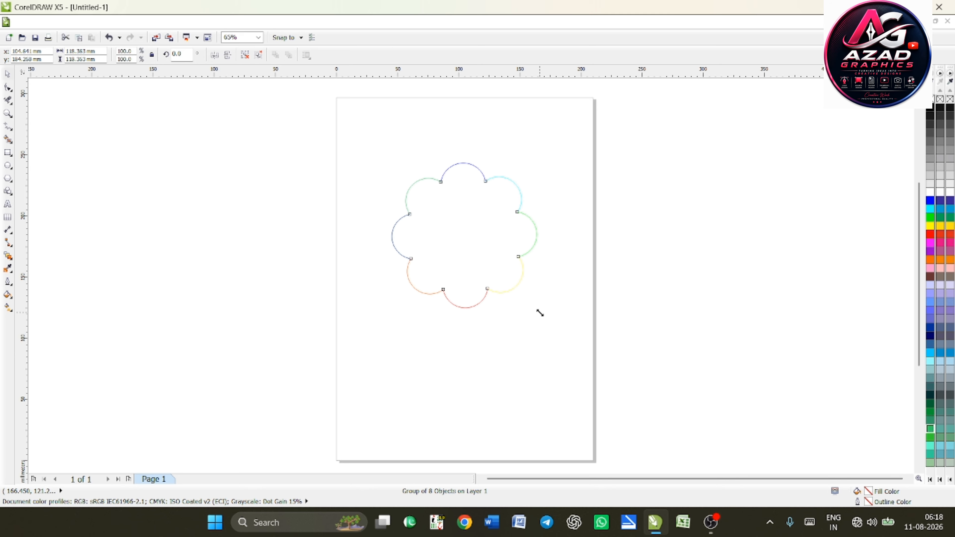
{"action": "left_click_drag", "start_coordinate": [540, 312], "coordinate": [505, 287]}
{"action": "left_click", "coordinate": [8, 256]}
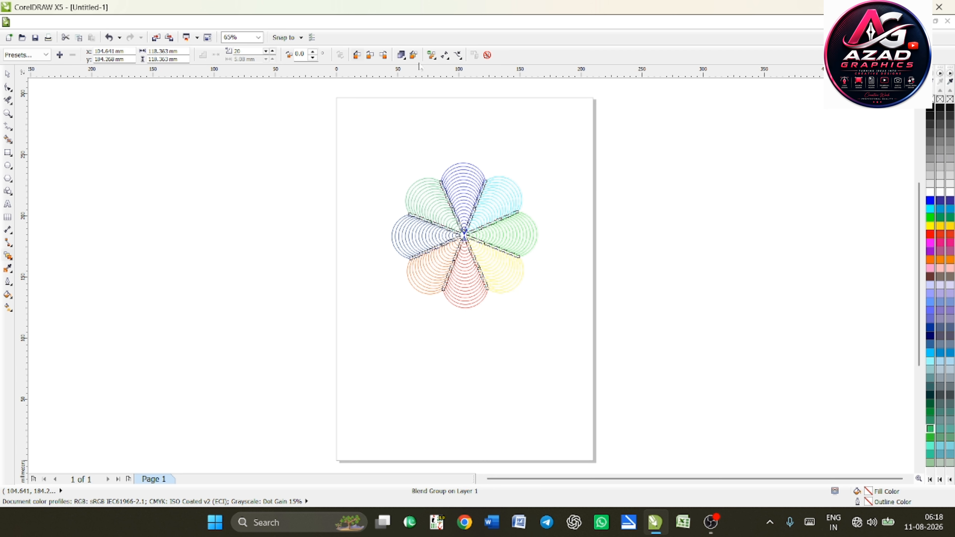
Raise the number of steps of the flower blend to about 94.
{"action": "left_click", "coordinate": [273, 50]}
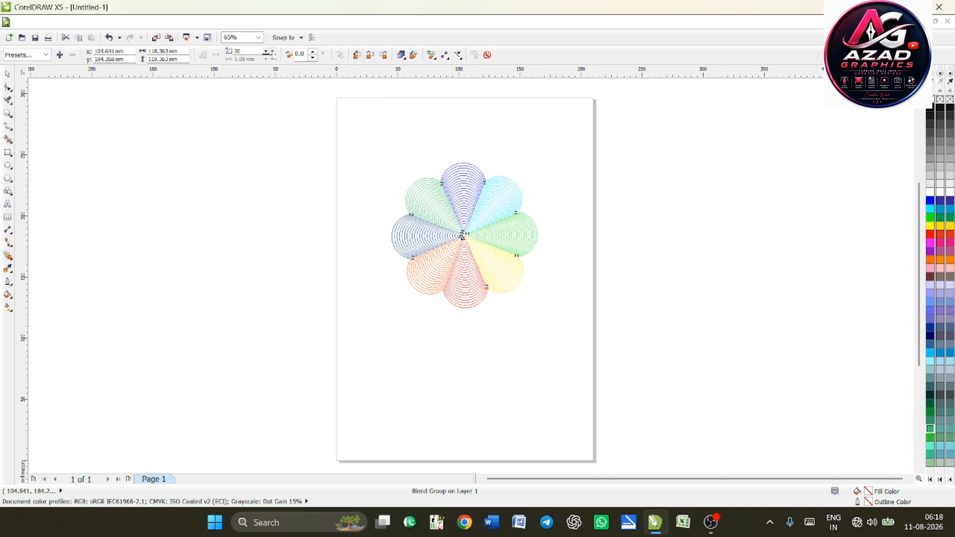
{"action": "left_click", "coordinate": [272, 51]}
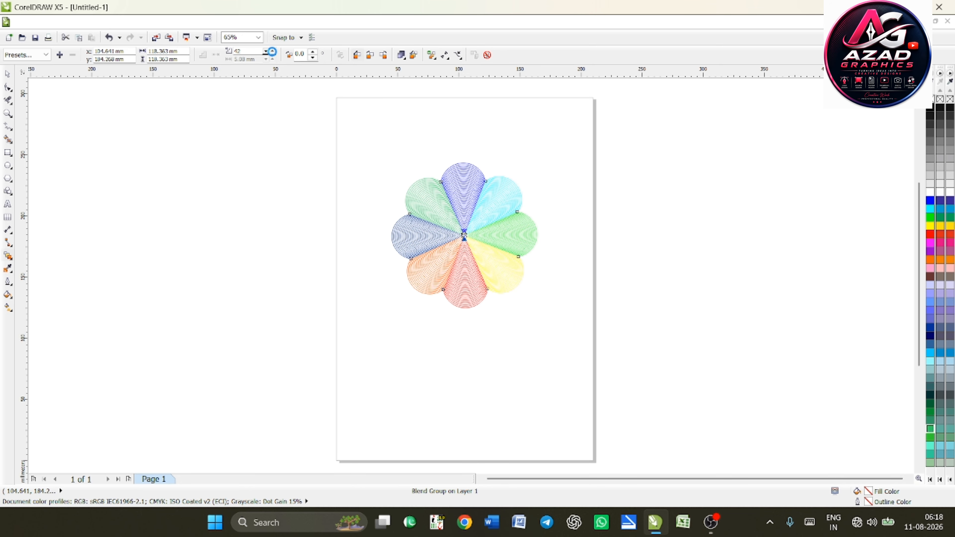
{"action": "left_click", "coordinate": [272, 51]}
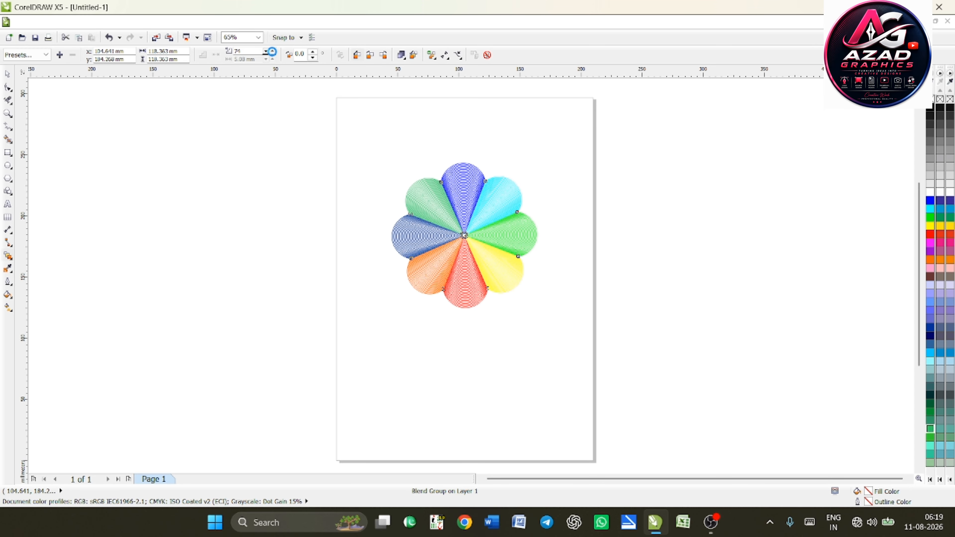
{"action": "left_click", "coordinate": [272, 51]}
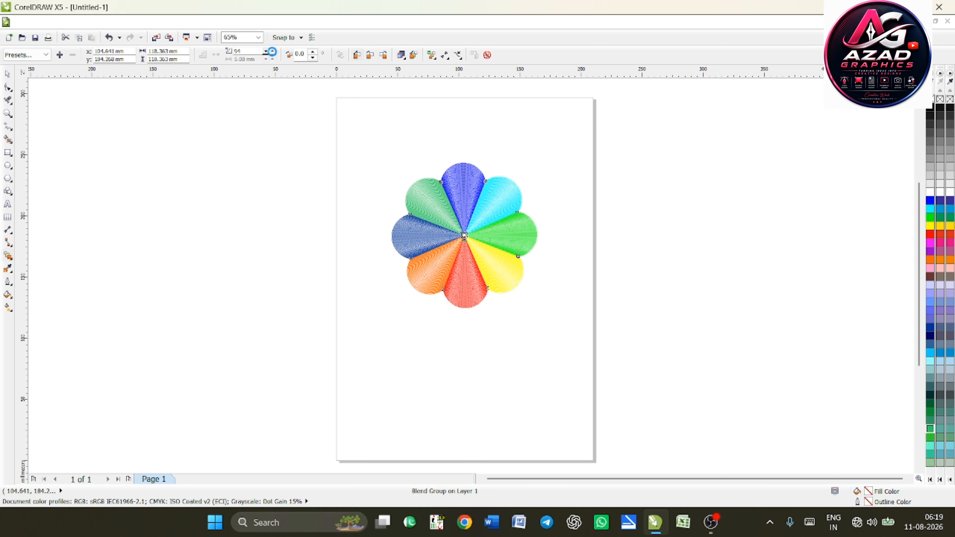
{"action": "left_click", "coordinate": [272, 51]}
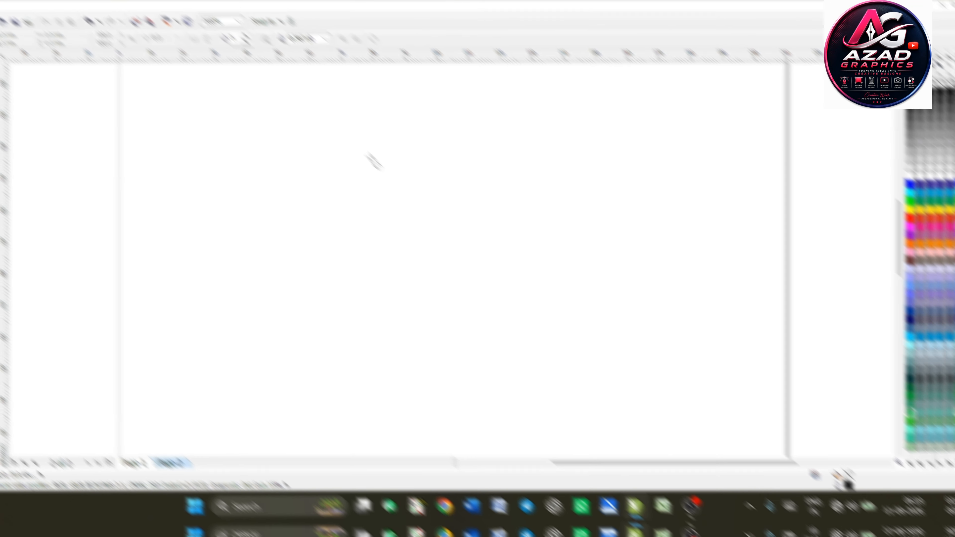
Draw a five-sided polygon about 11.5 mm wide and 21 mm high on page 2 and mirror a copy directly below it.
{"action": "left_click_drag", "start_coordinate": [396, 157], "coordinate": [432, 227]}
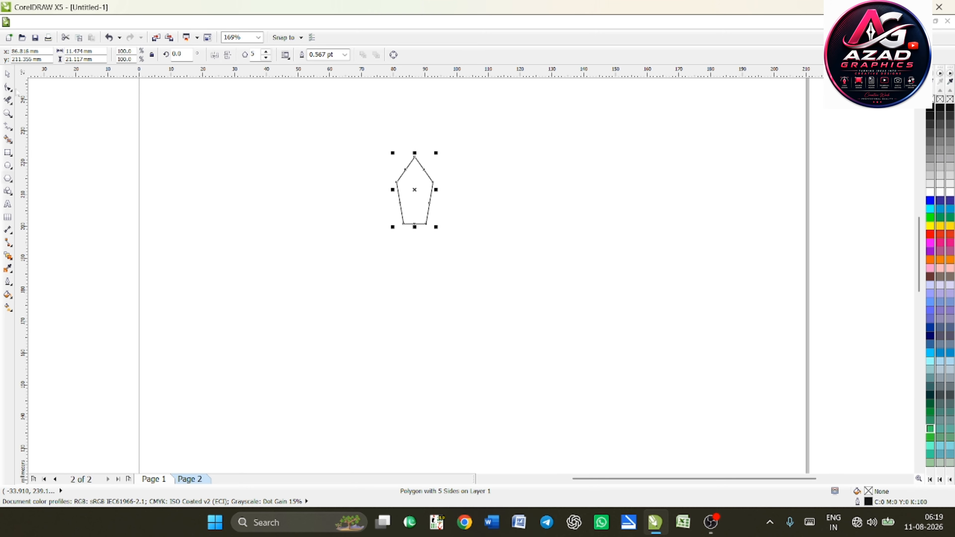
{"action": "left_click", "coordinate": [415, 185]}
{"action": "left_click", "coordinate": [416, 185]}
{"action": "left_click_drag", "start_coordinate": [414, 154], "coordinate": [418, 241]}
{"action": "right_click", "coordinate": [418, 241]}
{"action": "left_click", "coordinate": [417, 195]}
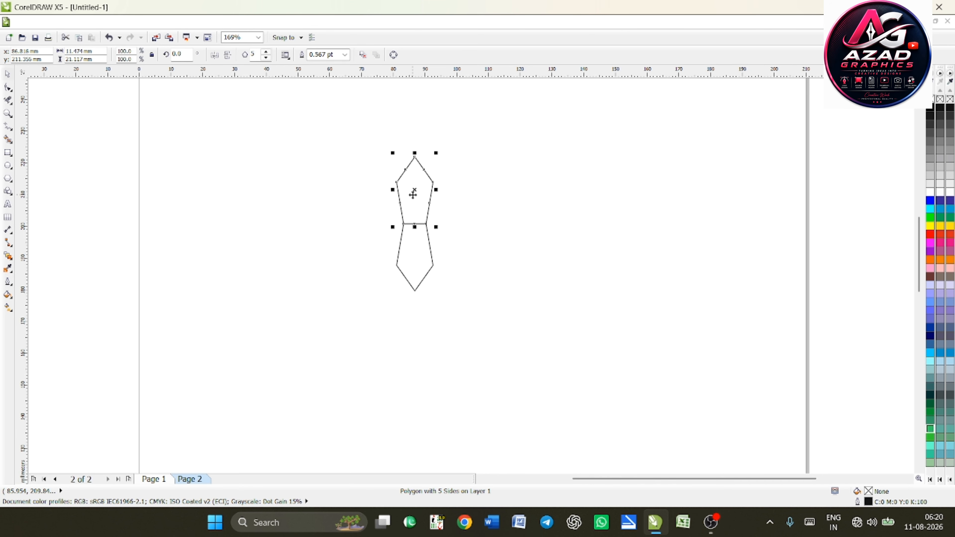
Rotate copies of the upper polygon in 45° steps around the lower polygon's centre to form a ring of eight petals.
{"action": "left_click", "coordinate": [416, 190]}
{"action": "left_click_drag", "start_coordinate": [437, 152], "coordinate": [481, 203]}
{"action": "key", "text": "ctrl+r"}
{"action": "key", "text": "ctrl+r"}
{"action": "key", "text": "ctrl+r"}
{"action": "key", "text": "ctrl+r"}
{"action": "key", "text": "ctrl+r"}
{"action": "key", "text": "ctrl+r"}
{"action": "key", "text": "ctrl+r"}
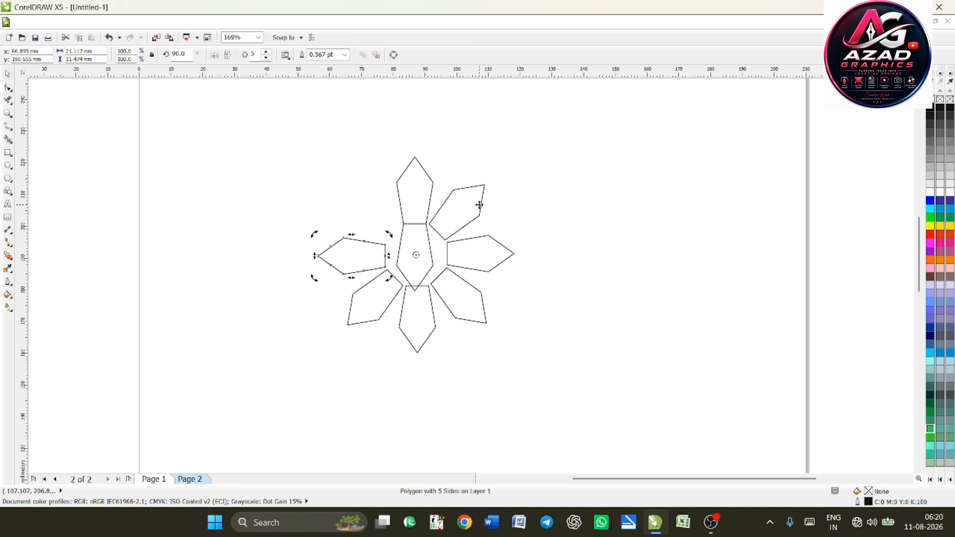
{"action": "key", "text": "ctrl+z"}
Draw a circle about 30 mm in diameter over the ring's middle and align its centre with the central polygon.
{"action": "left_click", "coordinate": [421, 282]}
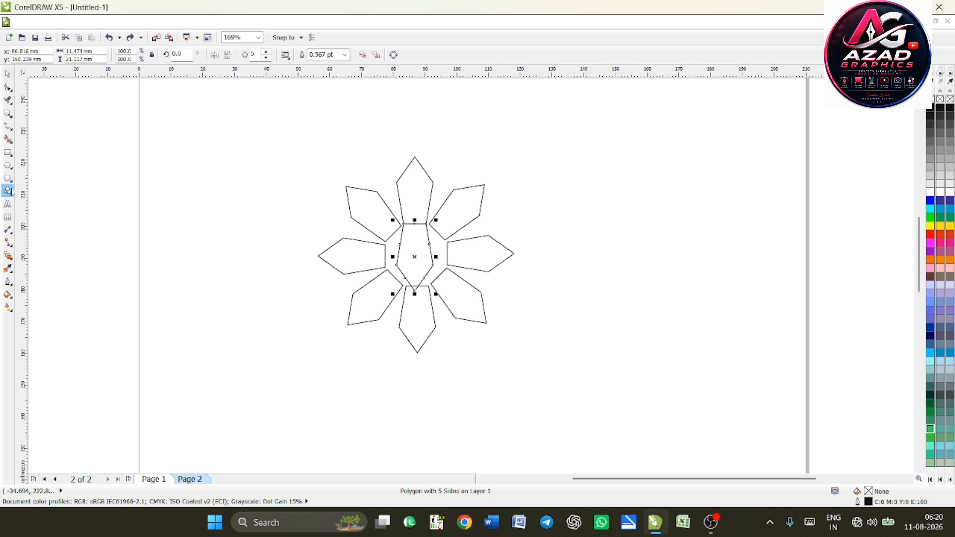
{"action": "left_click", "coordinate": [8, 166]}
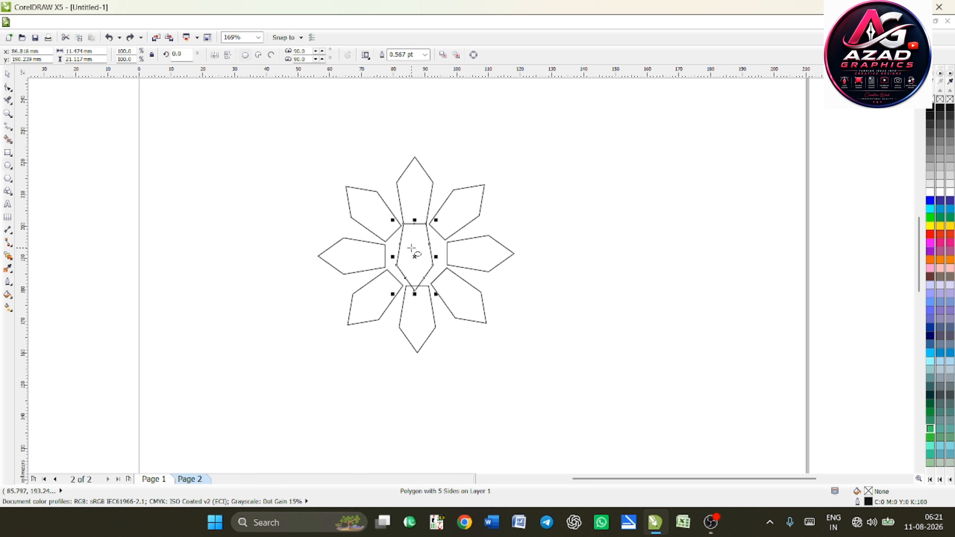
{"action": "left_click_drag", "start_coordinate": [411, 249], "coordinate": [451, 296]}
{"action": "key", "text": "space"}
{"action": "left_click_drag", "start_coordinate": [339, 197], "coordinate": [469, 294]}
{"action": "key", "text": "e"}
{"action": "key", "text": "c"}
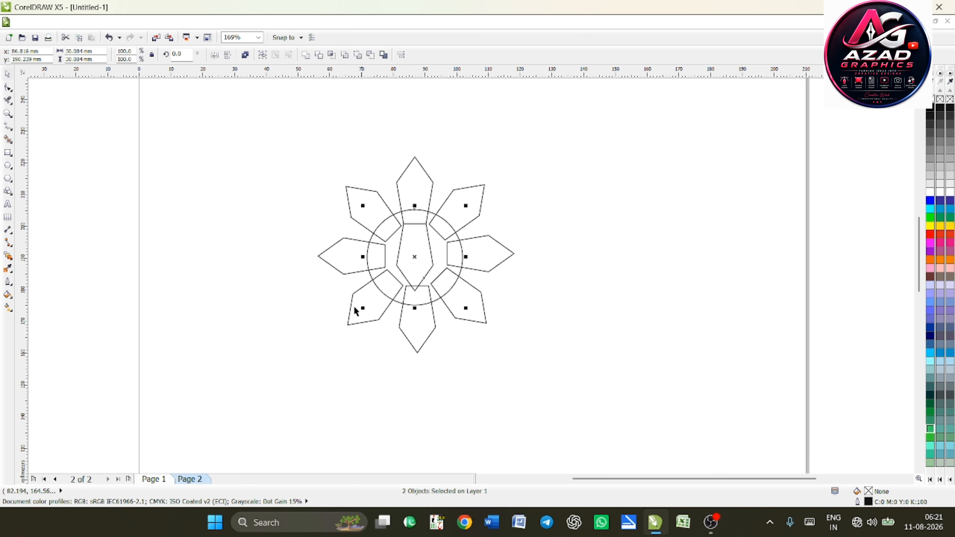
Delete the central polygon and the petal segments inside the circle with Virtual Segment Delete.
{"action": "left_click", "coordinate": [187, 215]}
{"action": "left_click", "coordinate": [8, 100]}
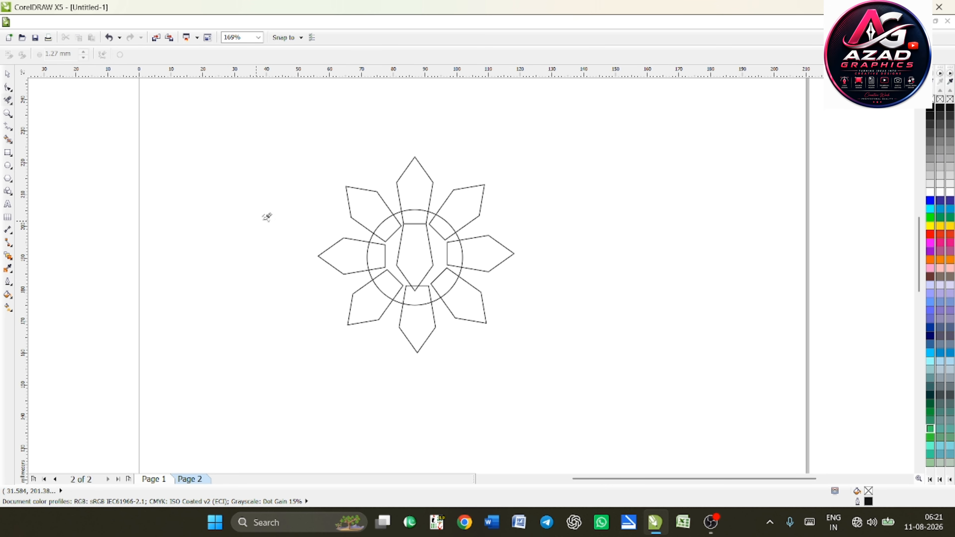
{"action": "left_click_drag", "start_coordinate": [386, 230], "coordinate": [441, 288]}
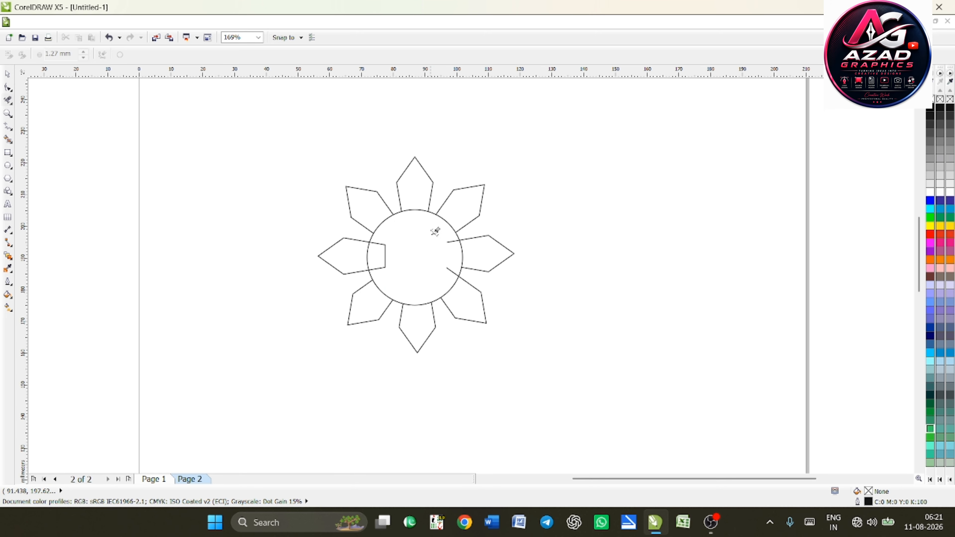
{"action": "left_click_drag", "start_coordinate": [399, 236], "coordinate": [383, 274]}
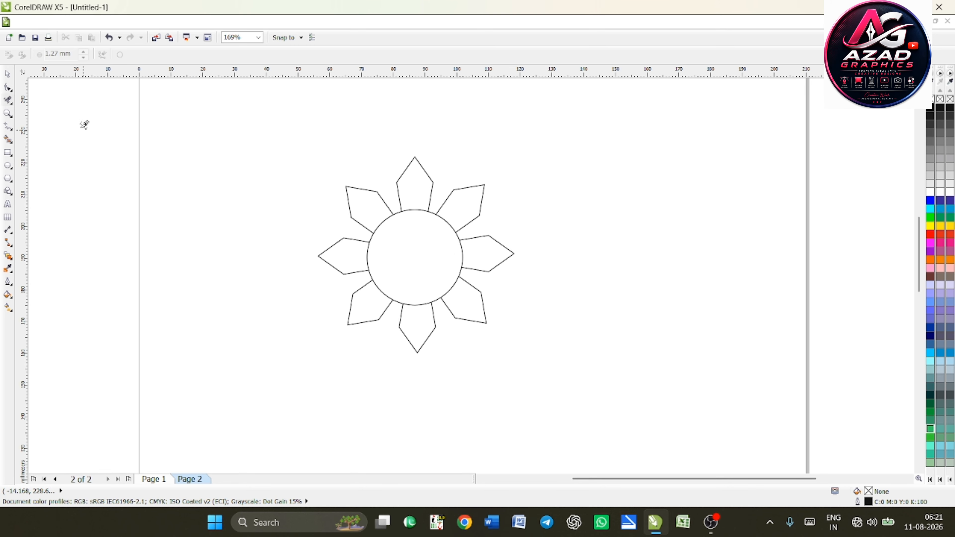
Colour the outlines of the top and bottom petals red.
{"action": "left_click", "coordinate": [7, 74]}
{"action": "left_click", "coordinate": [416, 183]}
{"action": "double_click", "coordinate": [930, 234]}
{"action": "left_click", "coordinate": [583, 110]}
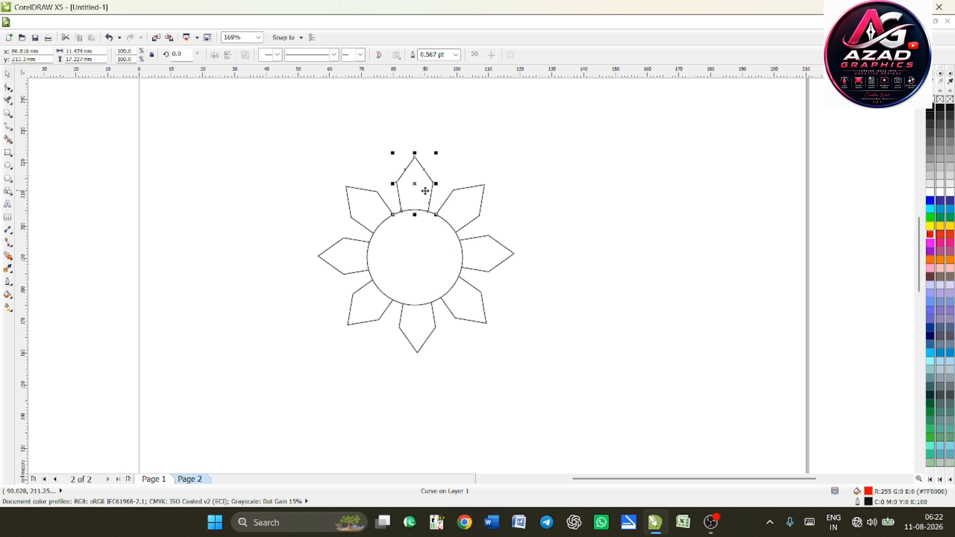
{"action": "right_click", "coordinate": [931, 234]}
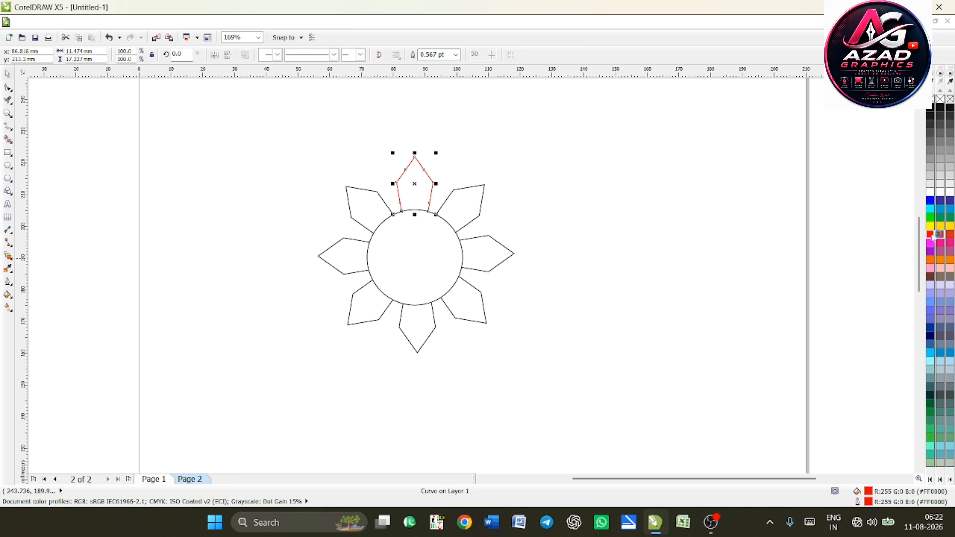
{"action": "key", "text": "Tab"}
{"action": "left_click", "coordinate": [422, 319]}
{"action": "right_click", "coordinate": [930, 234]}
Colour the outlines of the upper-right and lower-left petals yellow.
{"action": "left_click", "coordinate": [460, 208]}
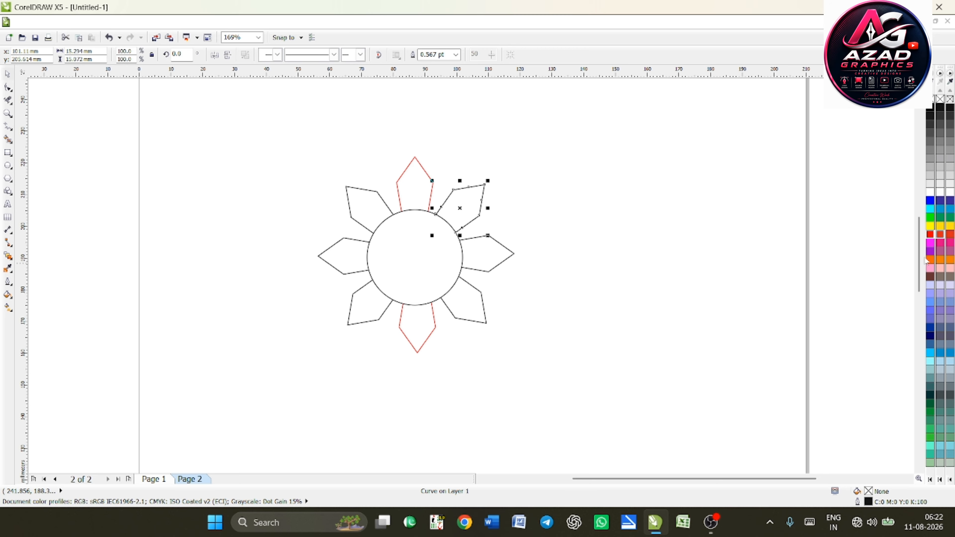
{"action": "right_click", "coordinate": [930, 226]}
{"action": "left_click", "coordinate": [370, 310]}
{"action": "right_click", "coordinate": [930, 227]}
Colour the outlines of the left and right petals dark blue (#000066).
{"action": "left_click", "coordinate": [493, 258]}
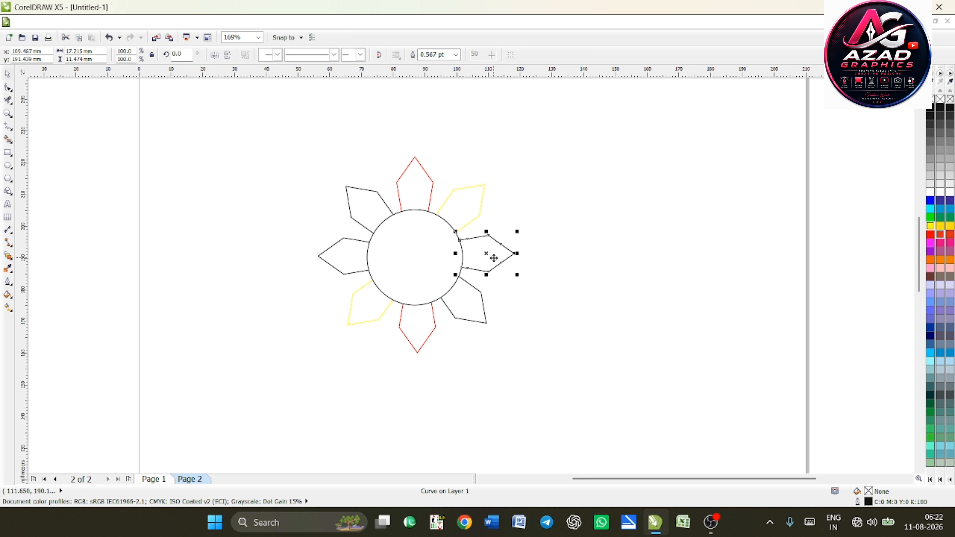
{"action": "left_click", "coordinate": [930, 336]}
{"action": "left_click", "coordinate": [355, 272]}
{"action": "right_click", "coordinate": [930, 335]}
{"action": "left_click", "coordinate": [495, 266]}
{"action": "right_click", "coordinate": [930, 336]}
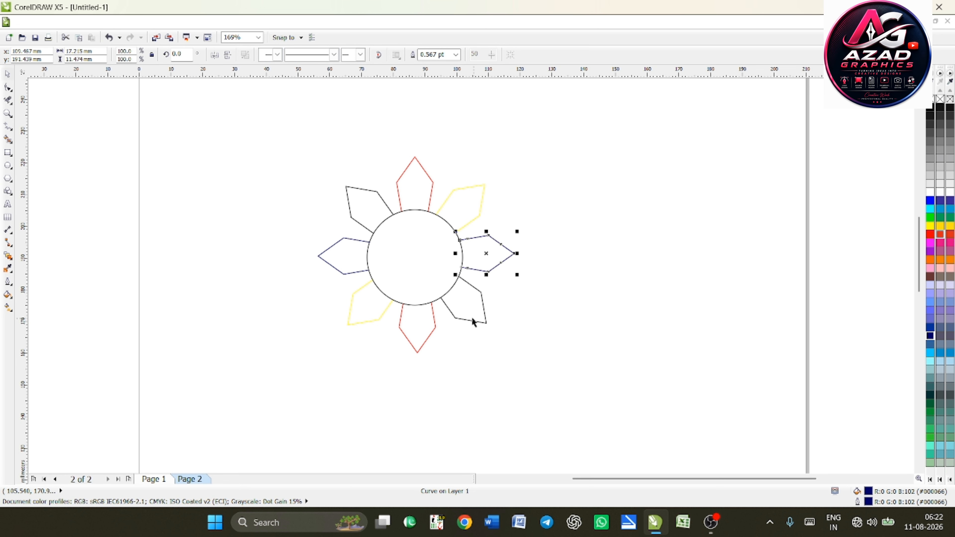
Colour the outlines of the lower-right and upper-left petals green.
{"action": "left_click", "coordinate": [473, 321]}
{"action": "right_click", "coordinate": [930, 421]}
{"action": "left_click", "coordinate": [348, 201]}
{"action": "right_click", "coordinate": [930, 420]}
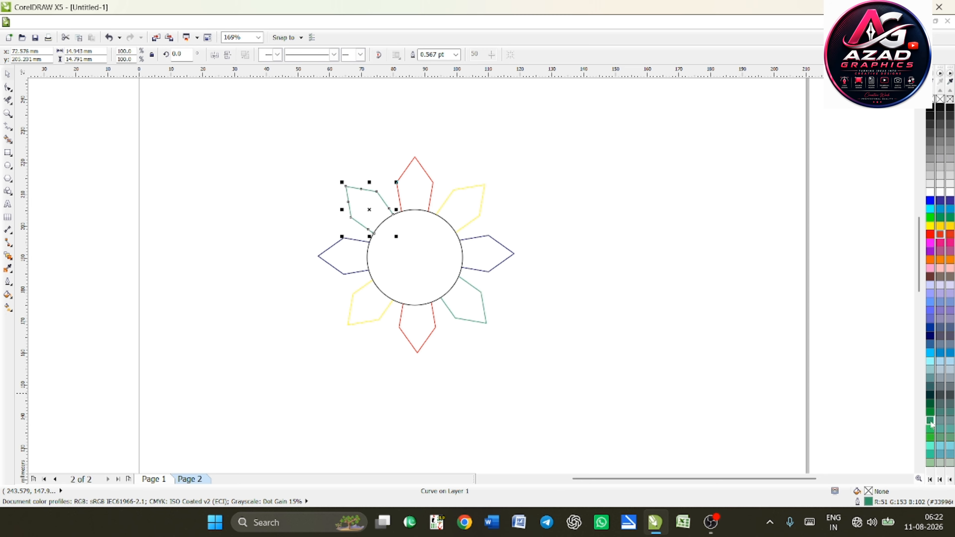
Delete the central circle and group the eight coloured petals.
{"action": "left_click", "coordinate": [448, 291]}
{"action": "key", "text": "Delete"}
{"action": "left_click_drag", "start_coordinate": [260, 154], "coordinate": [563, 380]}
{"action": "key", "text": "ctrl+g"}
Blend the petal group into a tiny copy scaled down to its centre and raise the number of blend steps to about 45.
{"action": "mouse_move", "coordinate": [517, 355]}
{"action": "left_mouse_down"}
{"action": "mouse_move", "coordinate": [421, 269]}
{"action": "mouse_move", "coordinate": [461, 306]}
{"action": "left_mouse_up"}
{"action": "left_click", "coordinate": [7, 255]}
{"action": "left_click", "coordinate": [272, 50]}
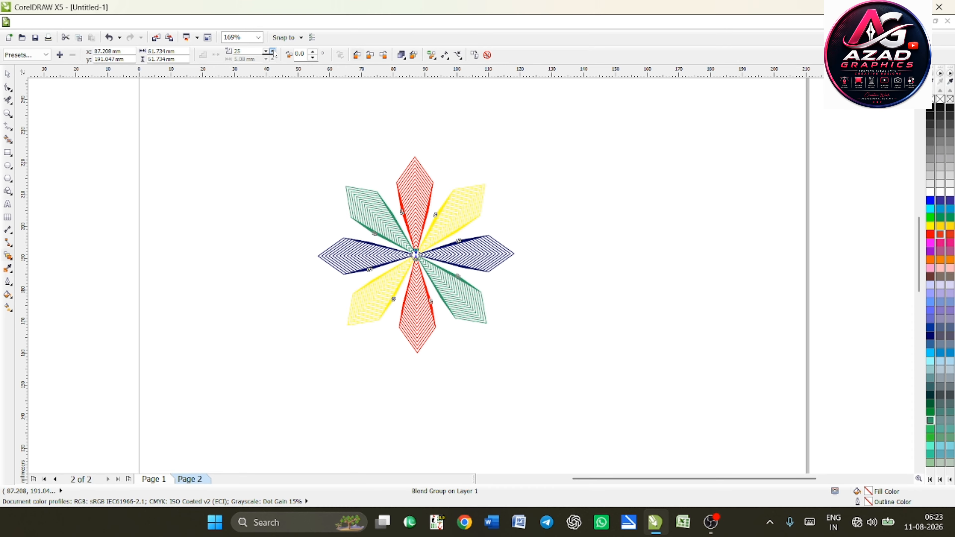
{"action": "left_click", "coordinate": [272, 50]}
{"action": "left_click", "coordinate": [272, 51]}
{"action": "left_click", "coordinate": [272, 51]}
{"action": "left_click", "coordinate": [272, 51]}
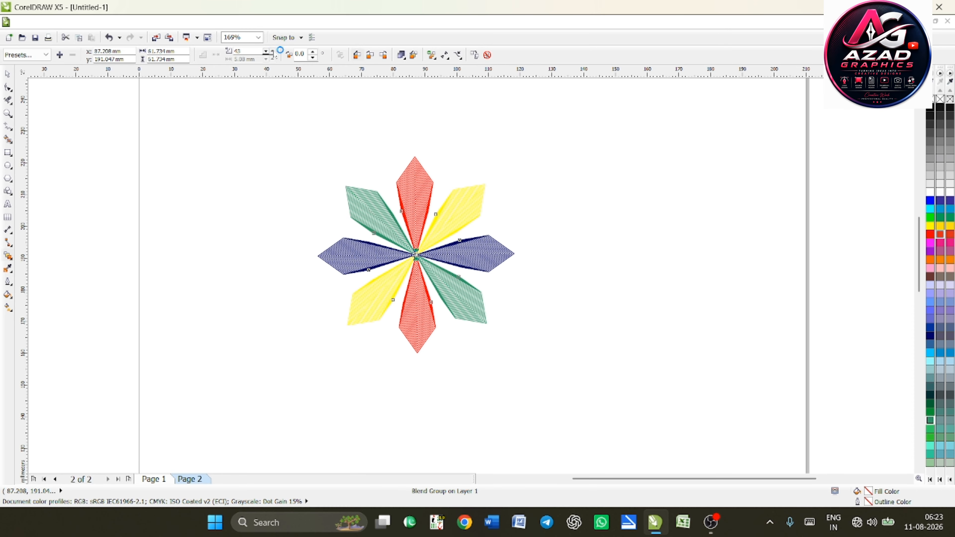
Increase the number of steps in the eight-petal flower's blend to 58 and preview the design full screen.
{"action": "left_click", "coordinate": [272, 50]}
{"action": "left_click", "coordinate": [272, 50]}
{"action": "left_click", "coordinate": [272, 50]}
{"action": "left_click", "coordinate": [272, 50]}
{"action": "left_click", "coordinate": [272, 51]}
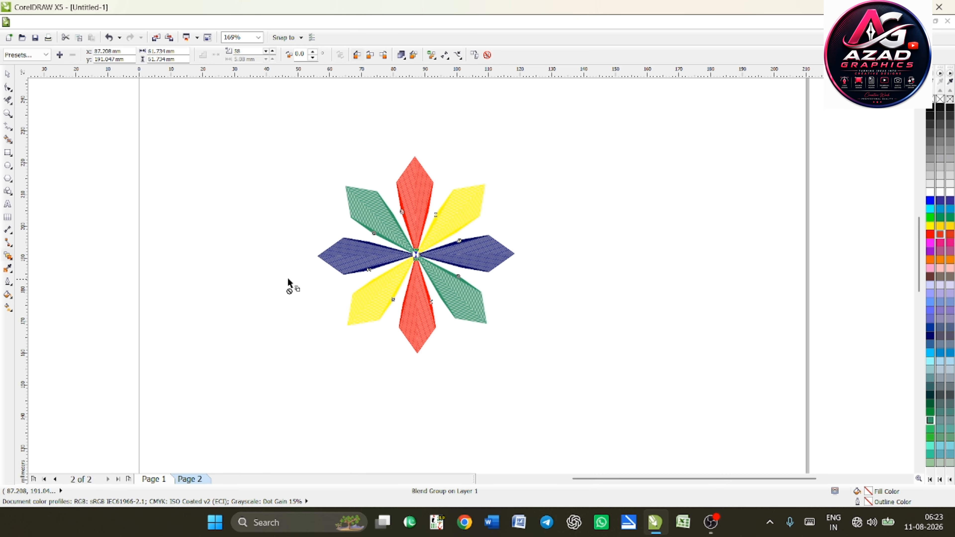
{"action": "scroll", "coordinate": [342, 227], "scroll_direction": "up", "scroll_amount": 3}
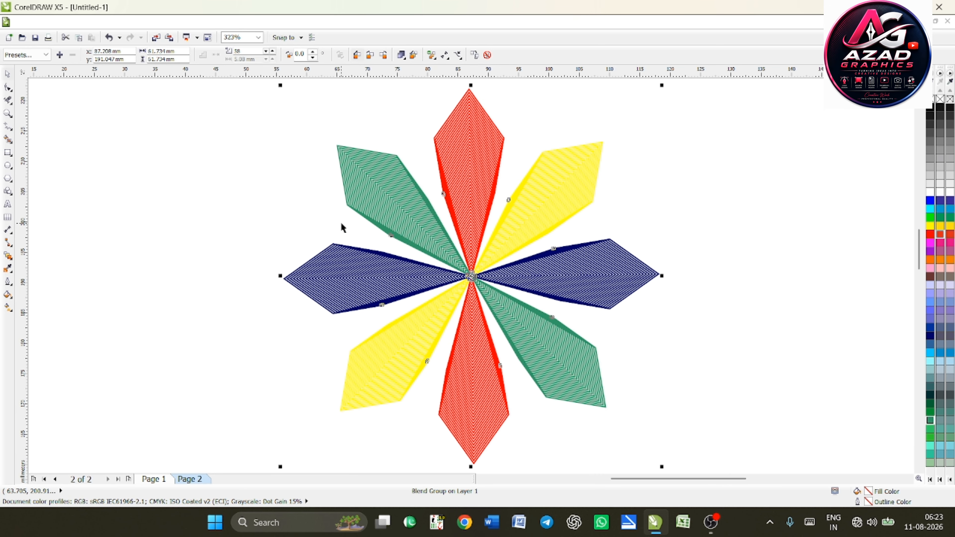
{"action": "key", "text": "F9"}
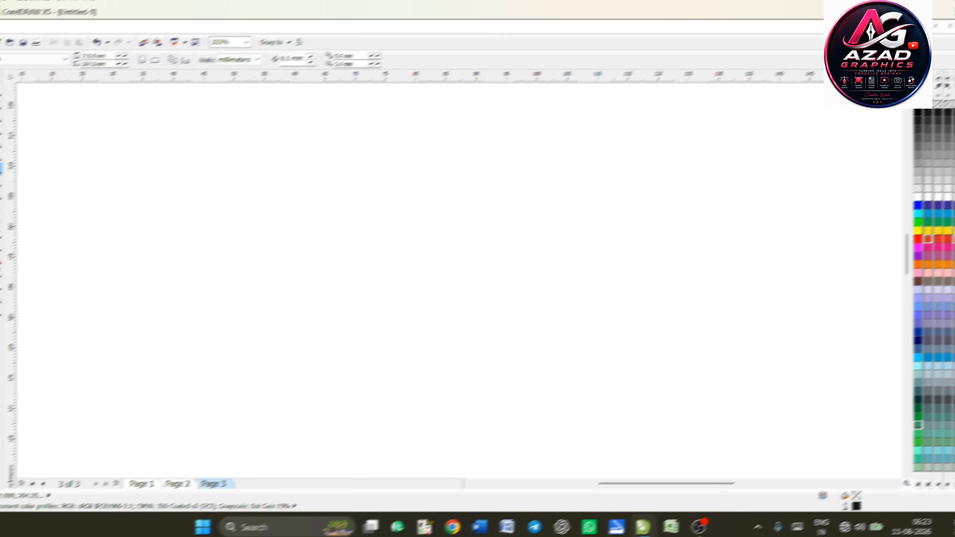
On page 3, draw a basic heart shape about 12.6 mm wide and 18.4 mm high.
{"action": "left_click", "coordinate": [7, 191]}
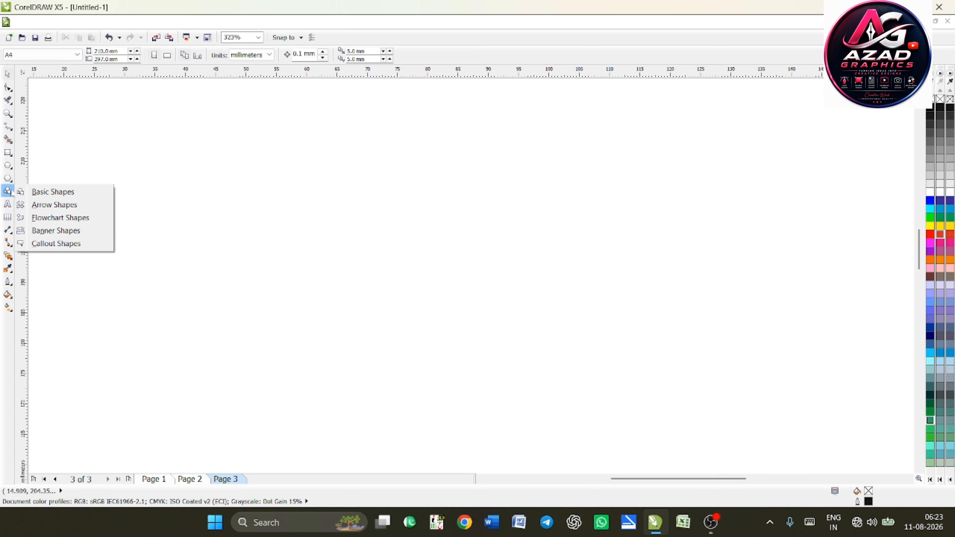
{"action": "left_click", "coordinate": [46, 192]}
{"action": "left_click", "coordinate": [245, 55]}
{"action": "left_click", "coordinate": [263, 110]}
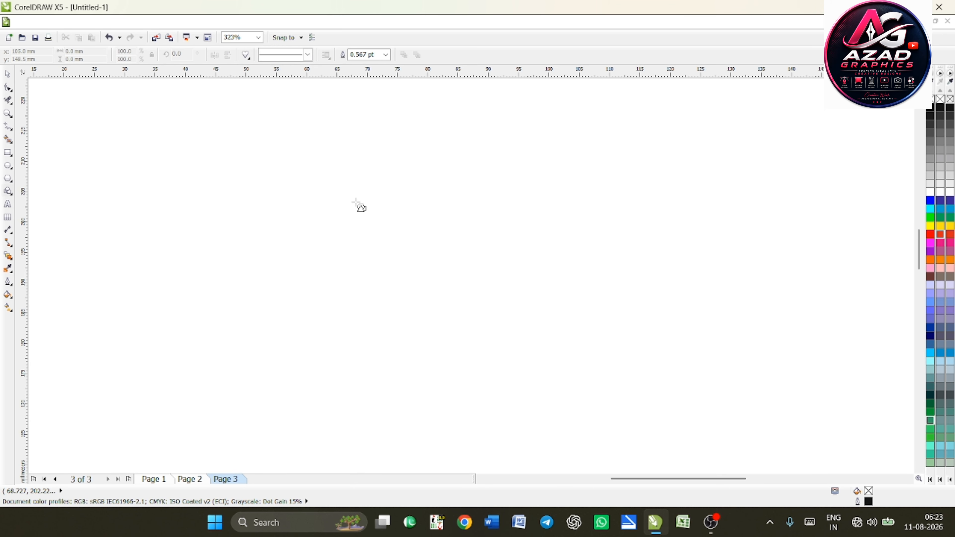
{"action": "left_click_drag", "start_coordinate": [303, 158], "coordinate": [386, 277]}
{"action": "left_click", "coordinate": [7, 75]}
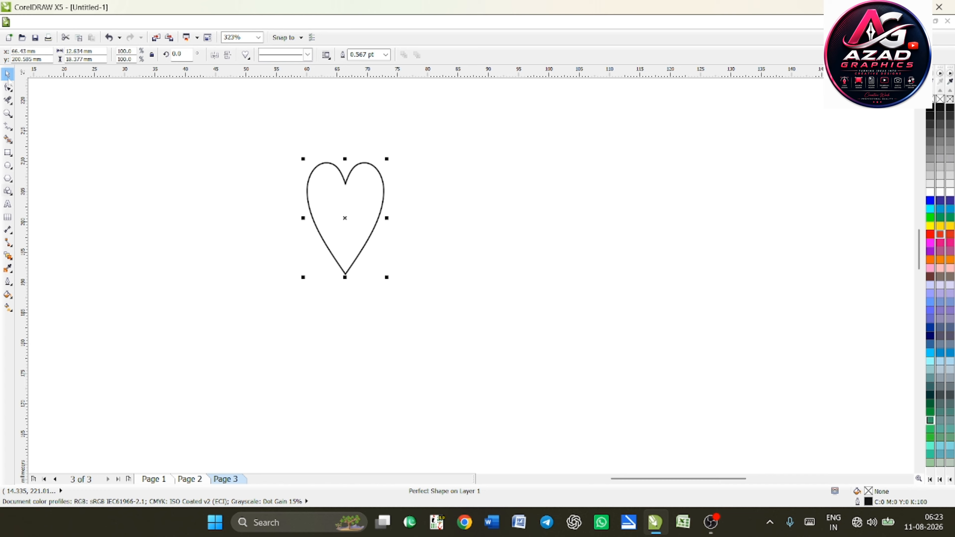
Rotate a copy of the heart 45° clockwise around a point just below its tip and repeat it into a ring of eight.
{"action": "left_click", "coordinate": [347, 218]}
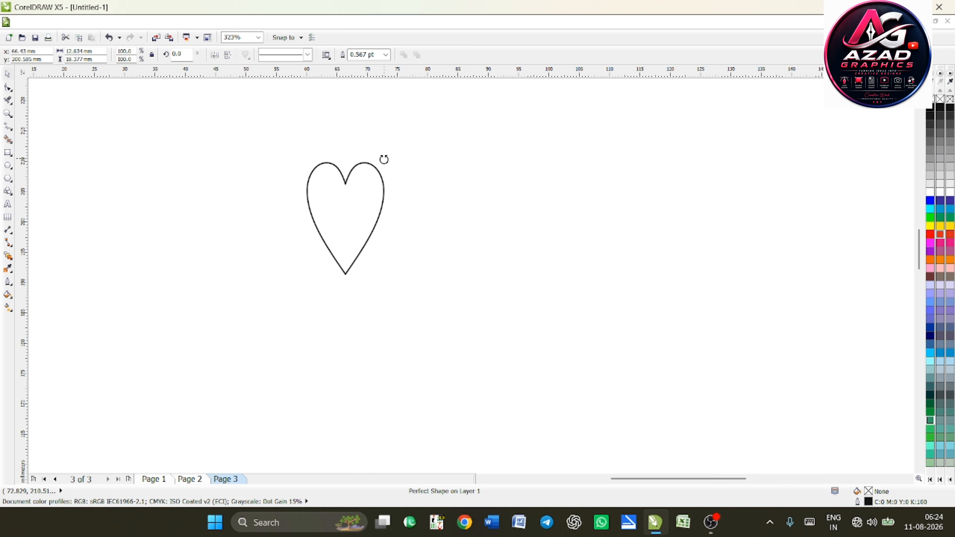
{"action": "left_click_drag", "start_coordinate": [384, 159], "coordinate": [445, 242]}
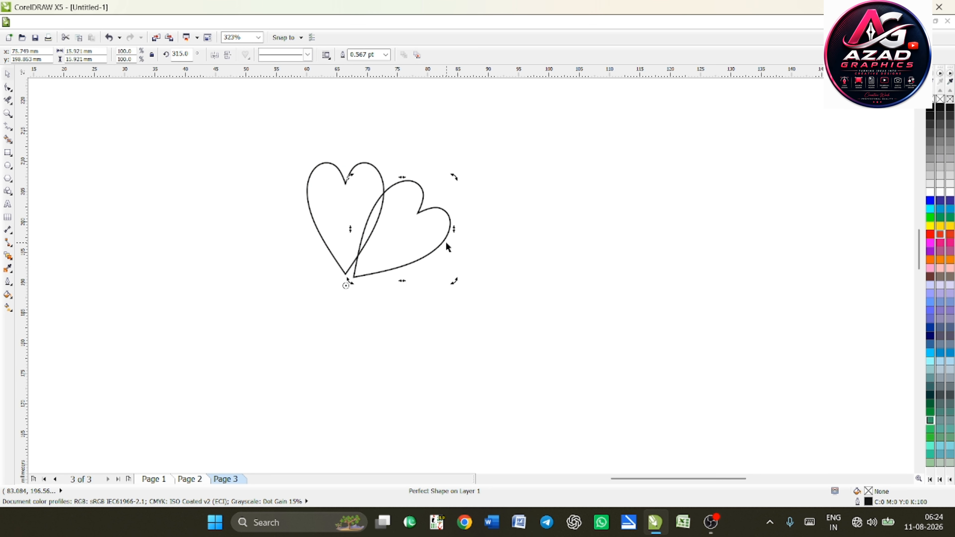
{"action": "key", "text": "ctrl+r"}
{"action": "key", "text": "ctrl+r"}
{"action": "key", "text": "ctrl+r"}
{"action": "key", "text": "ctrl+r"}
{"action": "key", "text": "ctrl+r"}
{"action": "key", "text": "ctrl+r"}
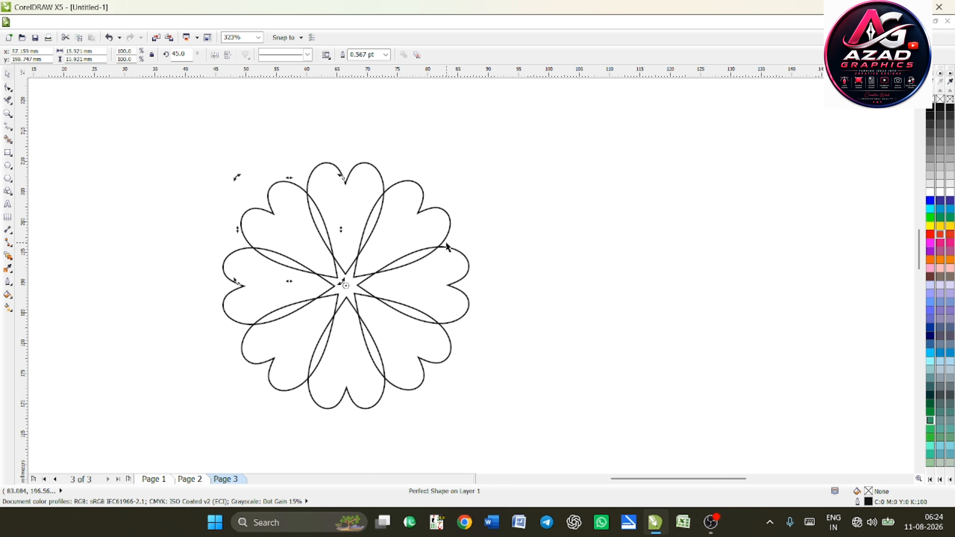
Trim away the overlapping side segments of the eight hearts, keeping the scalloped outer edge and the small central star.
{"action": "left_click", "coordinate": [9, 87]}
{"action": "left_click", "coordinate": [343, 266]}
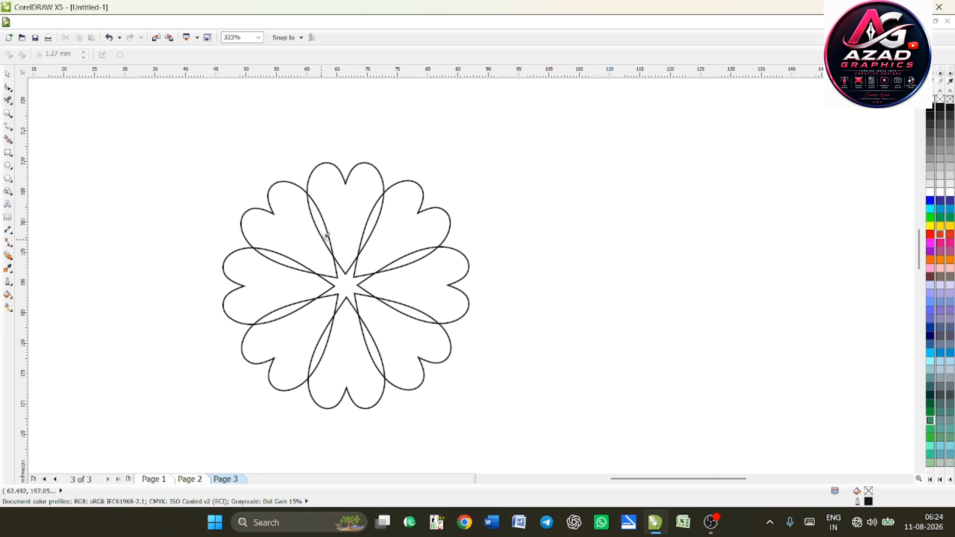
{"action": "left_click", "coordinate": [330, 239]}
{"action": "left_click", "coordinate": [306, 264]}
{"action": "left_click", "coordinate": [301, 307]}
{"action": "left_click", "coordinate": [323, 331]}
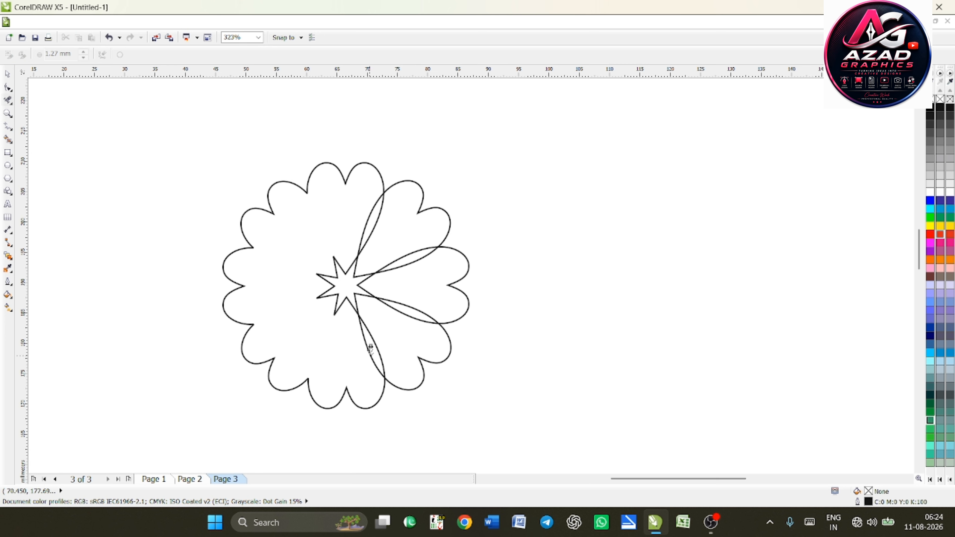
{"action": "left_click", "coordinate": [370, 338]}
{"action": "left_click_drag", "start_coordinate": [393, 324], "coordinate": [412, 293]}
{"action": "left_click_drag", "start_coordinate": [388, 241], "coordinate": [412, 284]}
{"action": "left_click_drag", "start_coordinate": [331, 204], "coordinate": [393, 243]}
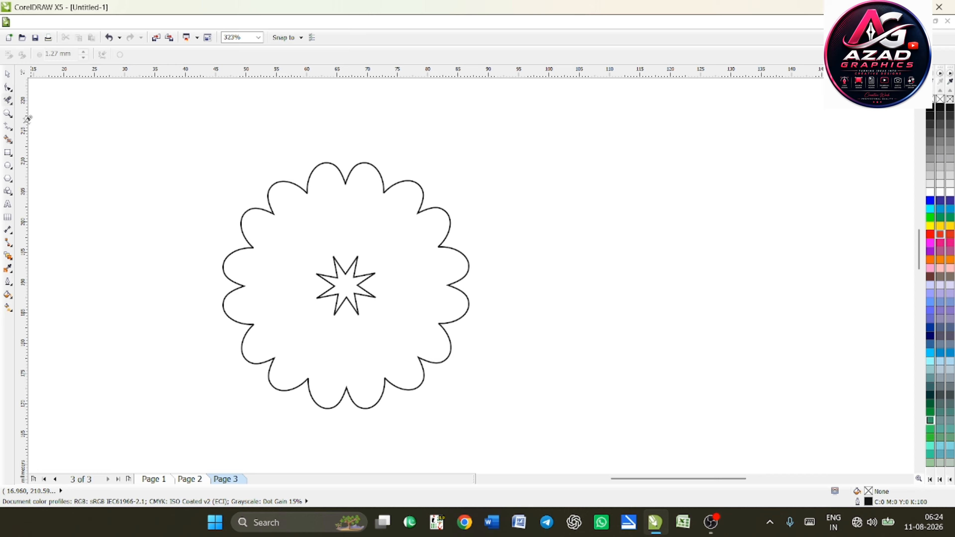
Give the upper-left heart a red (#FF0000) fill and outline, and colour the lower-right heart's outline blue.
{"action": "left_click", "coordinate": [7, 73]}
{"action": "left_click", "coordinate": [333, 277]}
{"action": "left_click", "coordinate": [257, 198]}
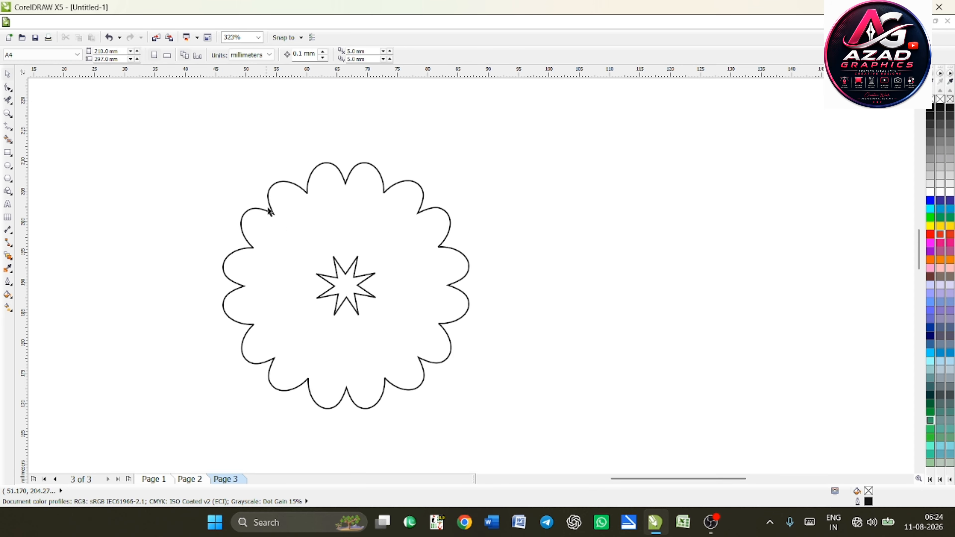
{"action": "left_click", "coordinate": [271, 213]}
{"action": "left_click", "coordinate": [929, 234]}
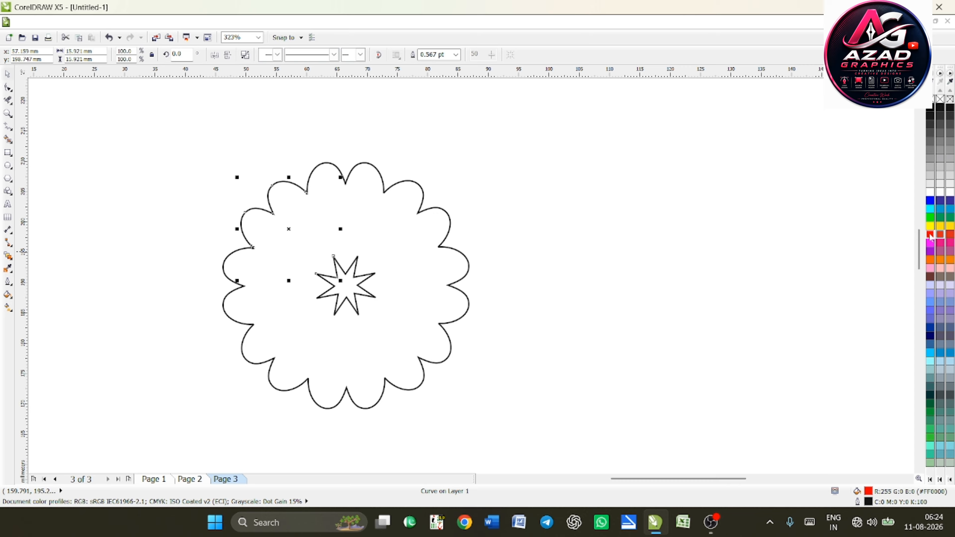
{"action": "right_click", "coordinate": [930, 234]}
{"action": "left_click", "coordinate": [439, 360]}
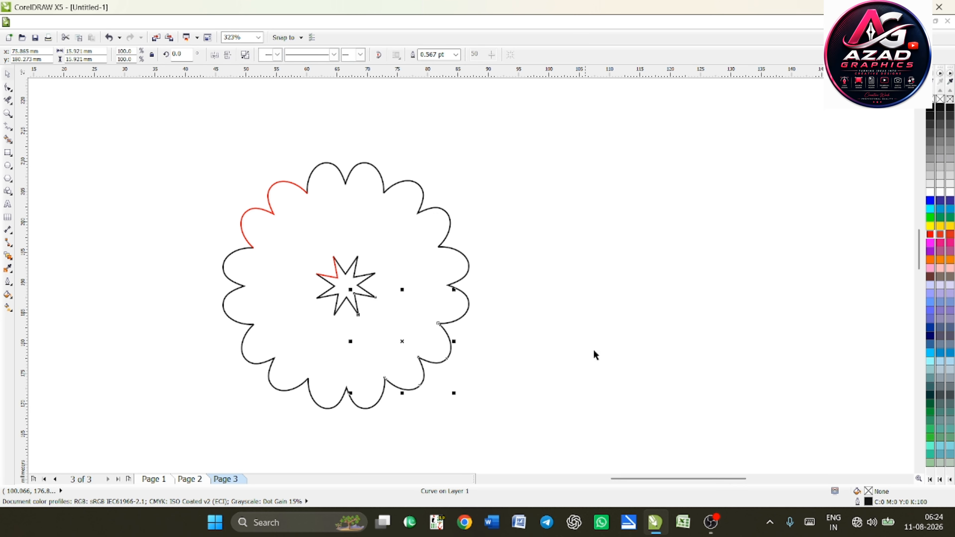
{"action": "right_click", "coordinate": [930, 201]}
Colour the lower-left heart's outline dark blue (#000066).
{"action": "double_click", "coordinate": [309, 382]}
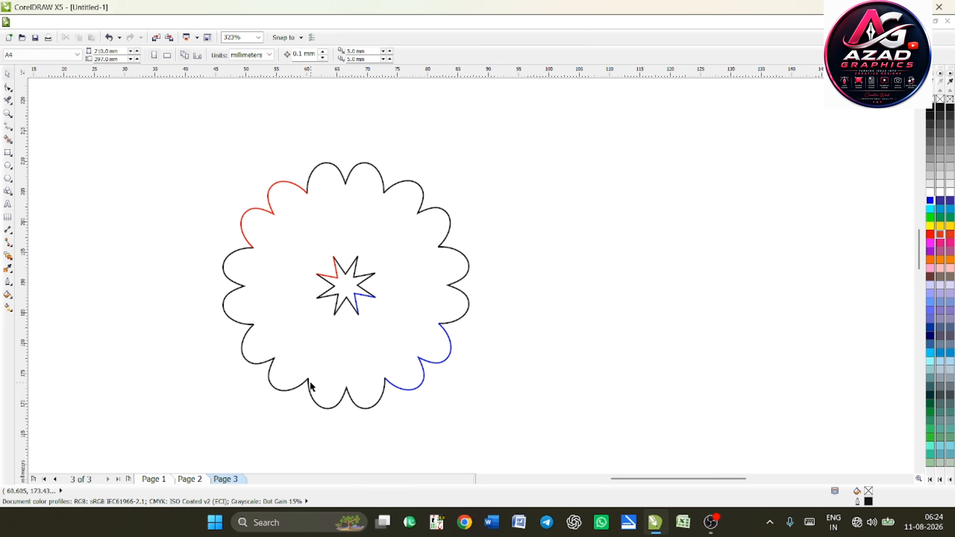
{"action": "right_click", "coordinate": [929, 338]}
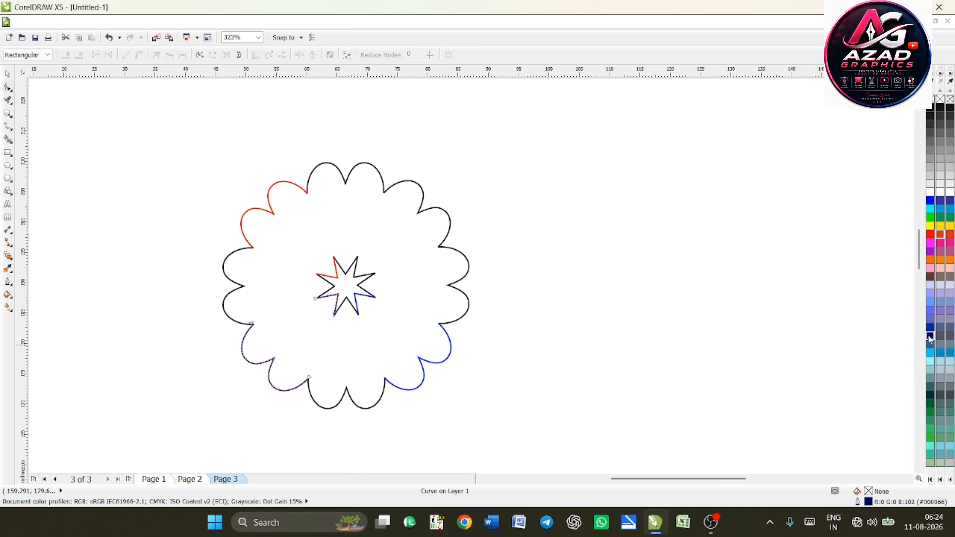
{"action": "left_click", "coordinate": [8, 74]}
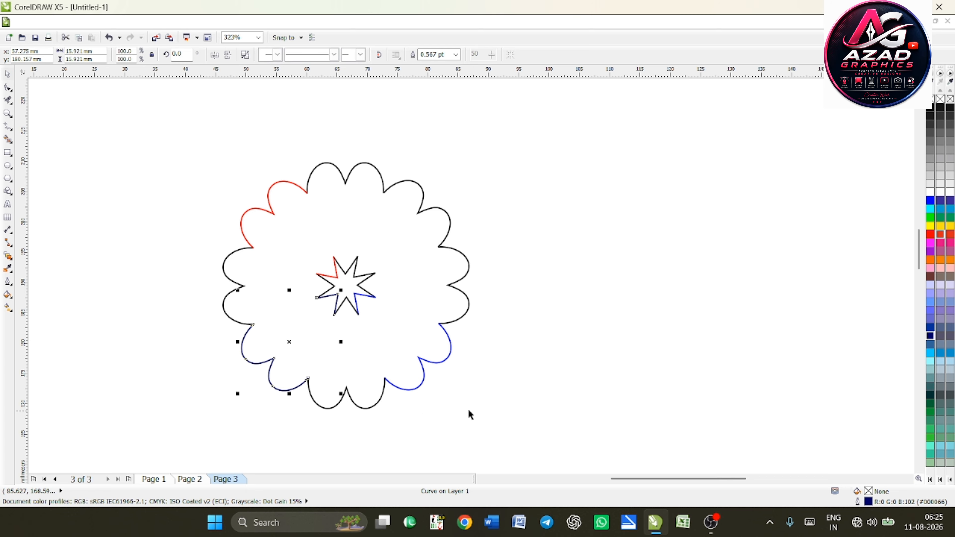
Colour the left heart's outline dark teal (#003333) and the top heart's outline green (#33CC66).
{"action": "left_click", "coordinate": [231, 282]}
{"action": "right_click", "coordinate": [930, 397]}
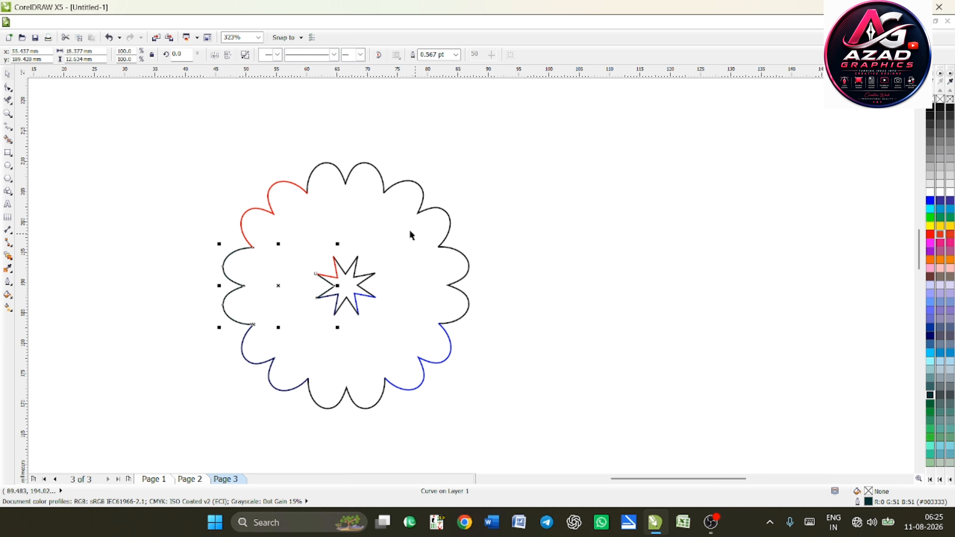
{"action": "left_click", "coordinate": [398, 194]}
{"action": "left_click", "coordinate": [356, 171]}
{"action": "right_click", "coordinate": [930, 428]}
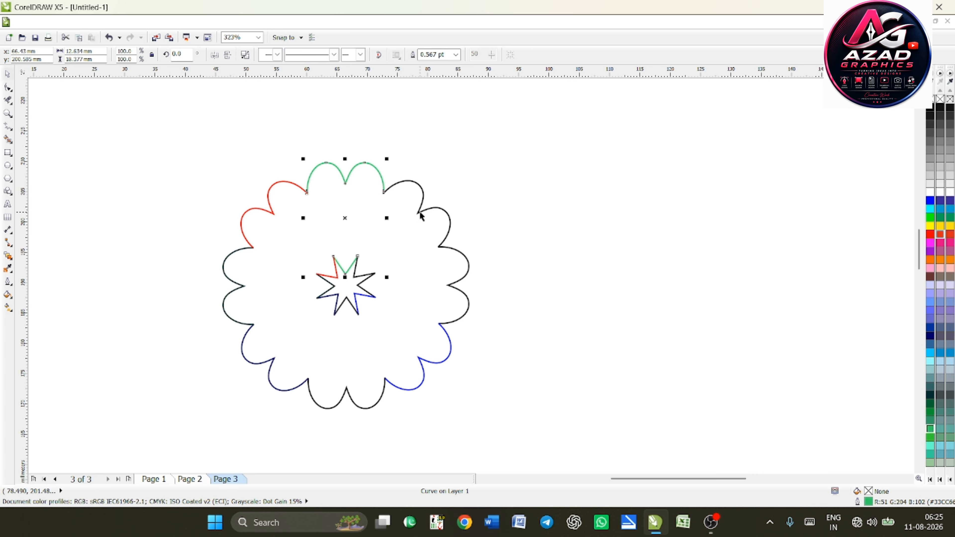
Colour the upper-right heart's outline blue (#003399) and the right heart's outline yellow (#FFFF00).
{"action": "left_click", "coordinate": [421, 211]}
{"action": "right_click", "coordinate": [930, 328]}
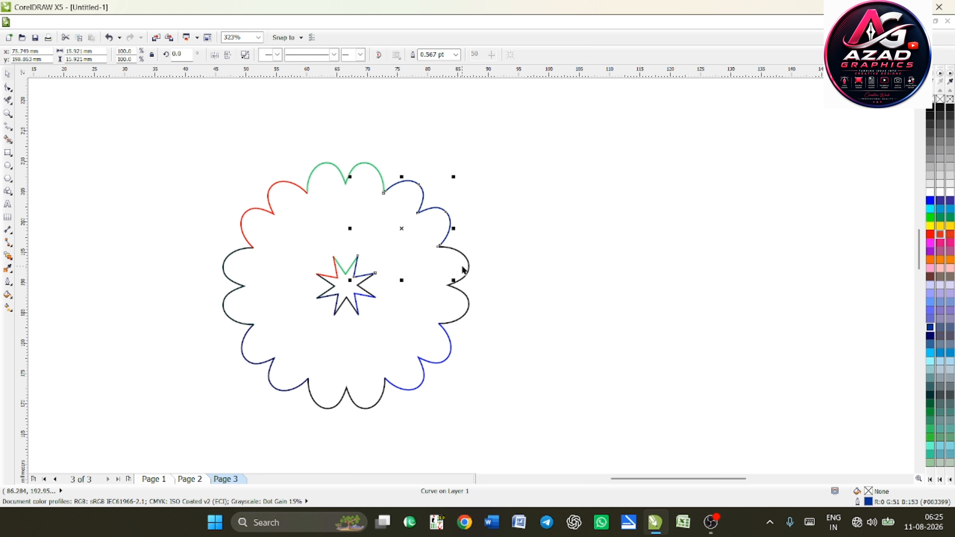
{"action": "left_click", "coordinate": [466, 269]}
{"action": "right_click", "coordinate": [930, 226]}
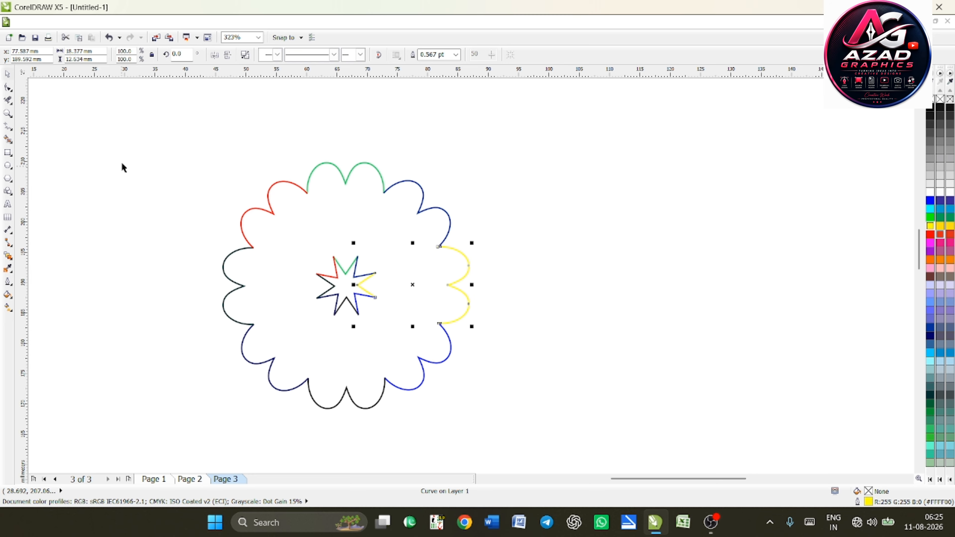
Group the eight trimmed hearts and blend the group into a tiny copy scaled down to its centre.
{"action": "left_click_drag", "start_coordinate": [139, 146], "coordinate": [499, 424]}
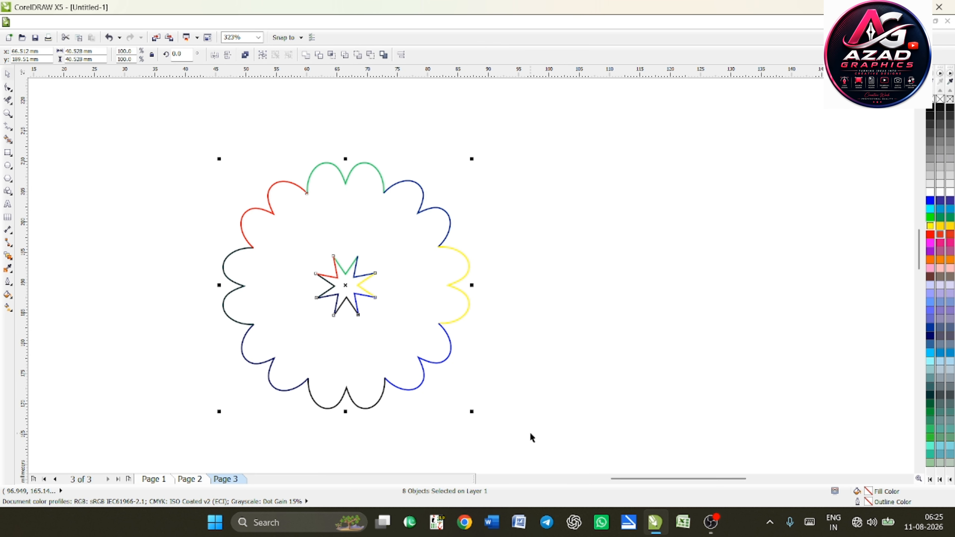
{"action": "key", "text": "ctrl+g"}
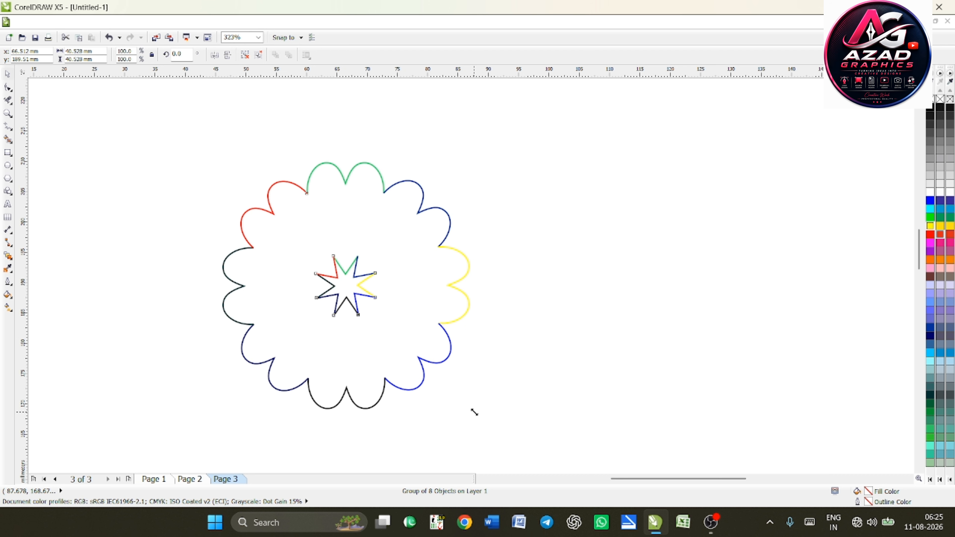
{"action": "left_click_drag", "start_coordinate": [474, 412], "coordinate": [417, 360]}
{"action": "left_click", "coordinate": [8, 269]}
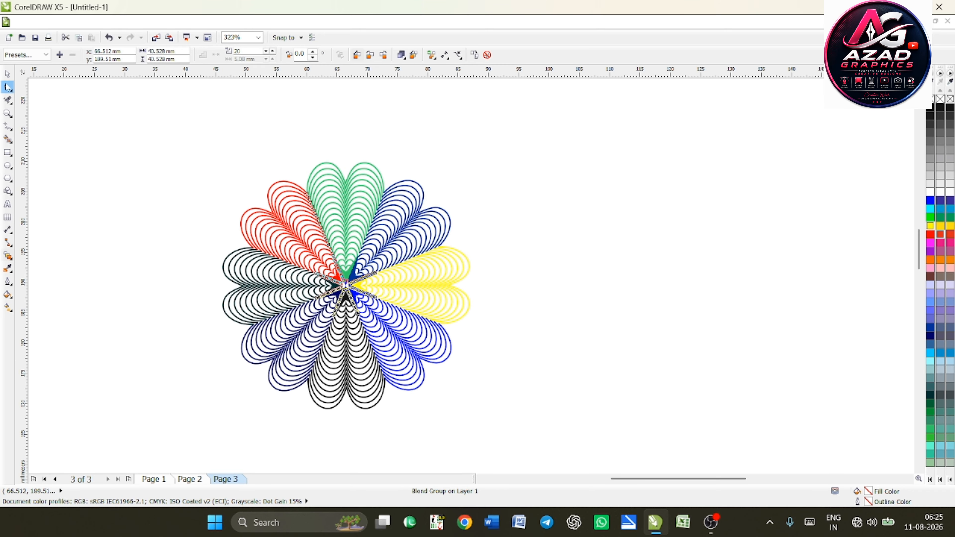
Raise the heart flower's blend steps to 79 and preview the design full screen.
{"action": "left_click", "coordinate": [270, 51]}
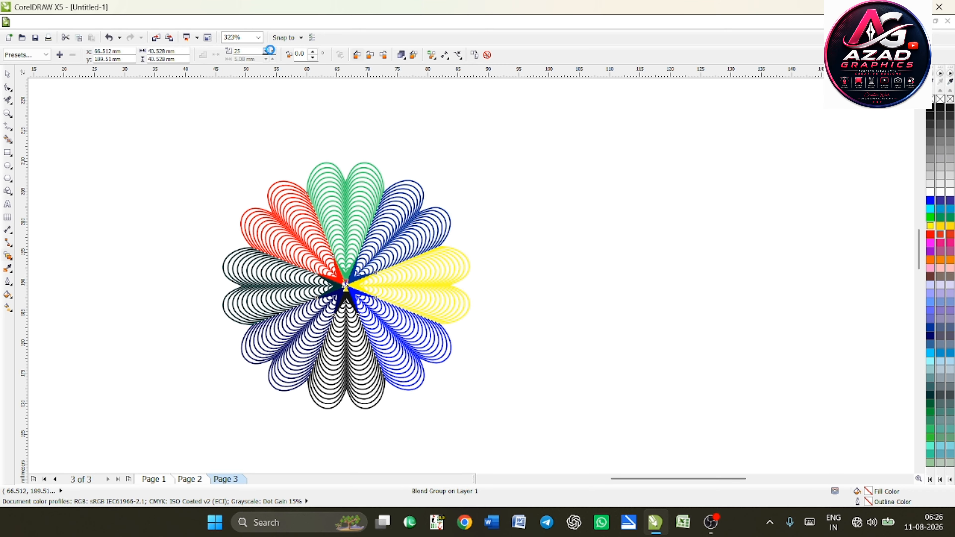
{"action": "left_click", "coordinate": [271, 50]}
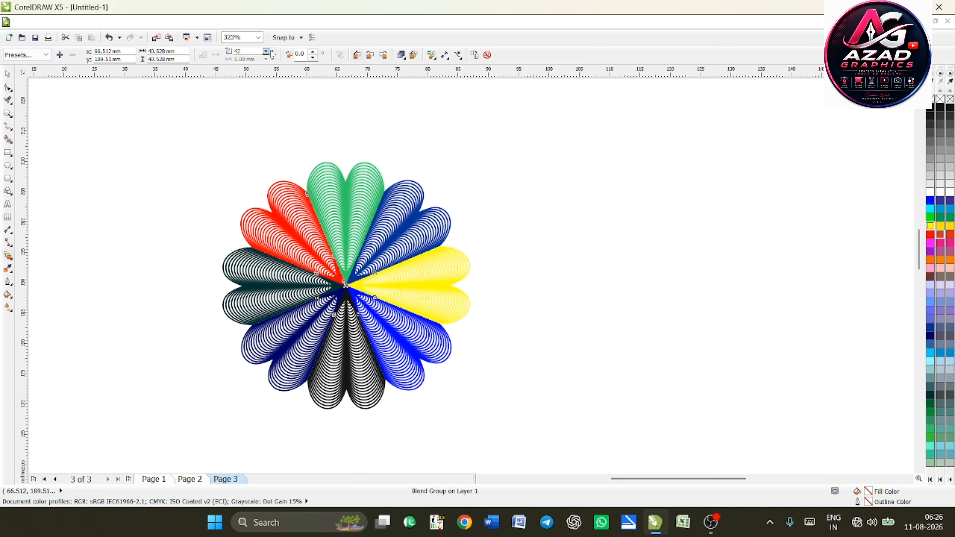
{"action": "left_click", "coordinate": [271, 50]}
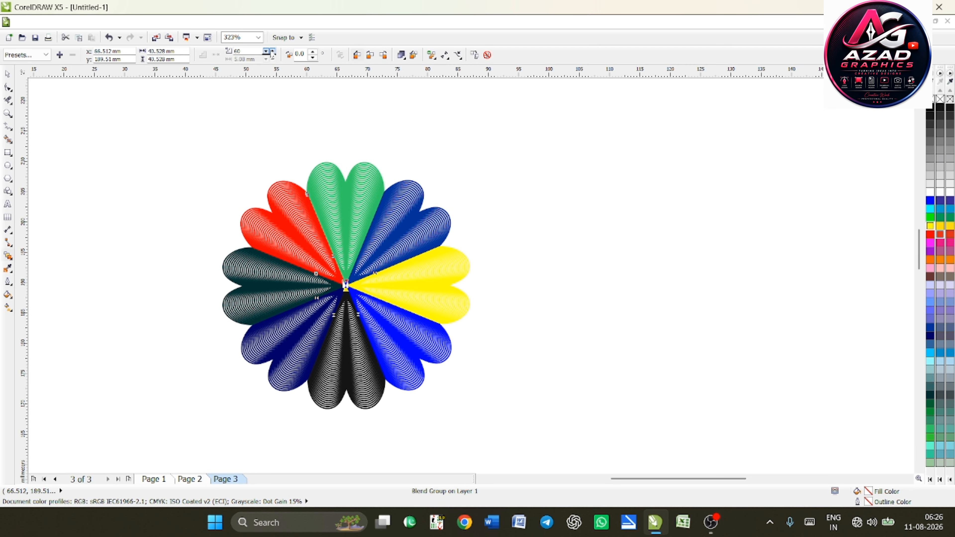
{"action": "left_click", "coordinate": [271, 51]}
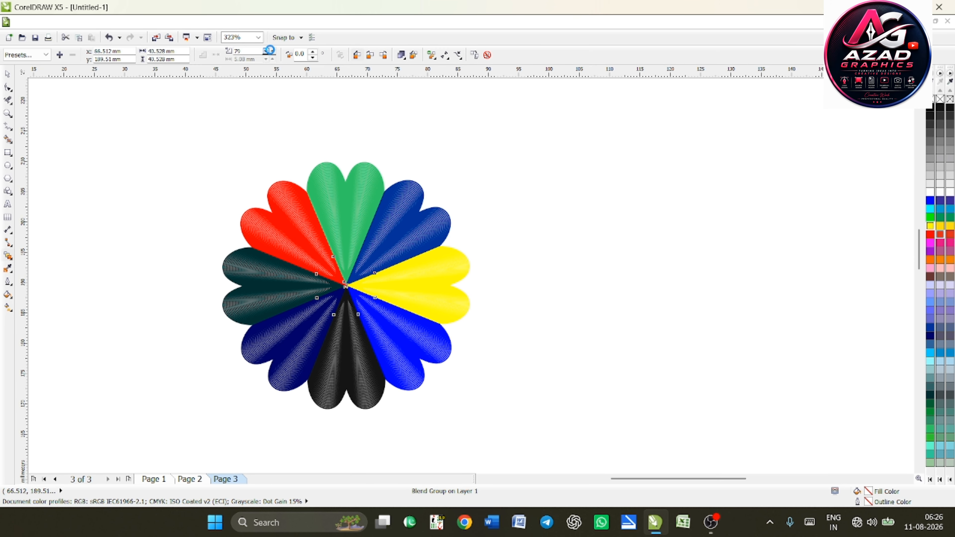
{"action": "left_click", "coordinate": [7, 75]}
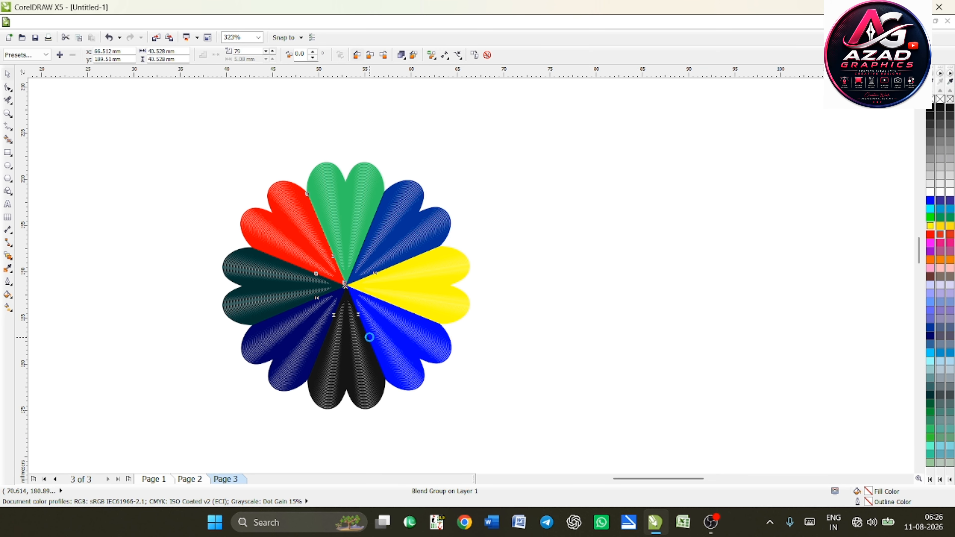
{"action": "key", "text": "shift+F2"}
{"action": "key", "text": "F9"}
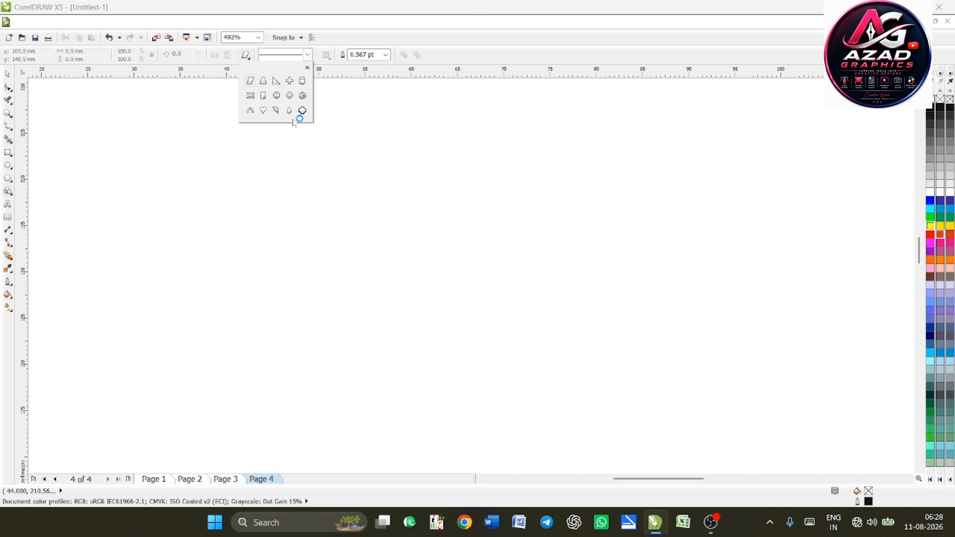
On page 4, draw a teardrop about 7.5 mm wide and 14.6 mm high and flip it vertically so its tip points down.
{"action": "left_click_drag", "start_coordinate": [295, 159], "coordinate": [371, 301]}
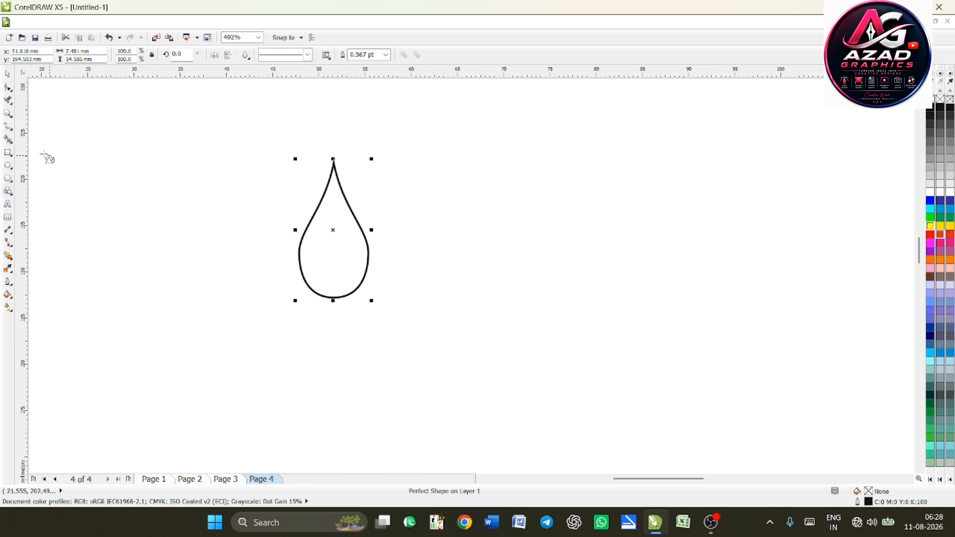
{"action": "left_click", "coordinate": [7, 74]}
{"action": "left_click", "coordinate": [227, 55]}
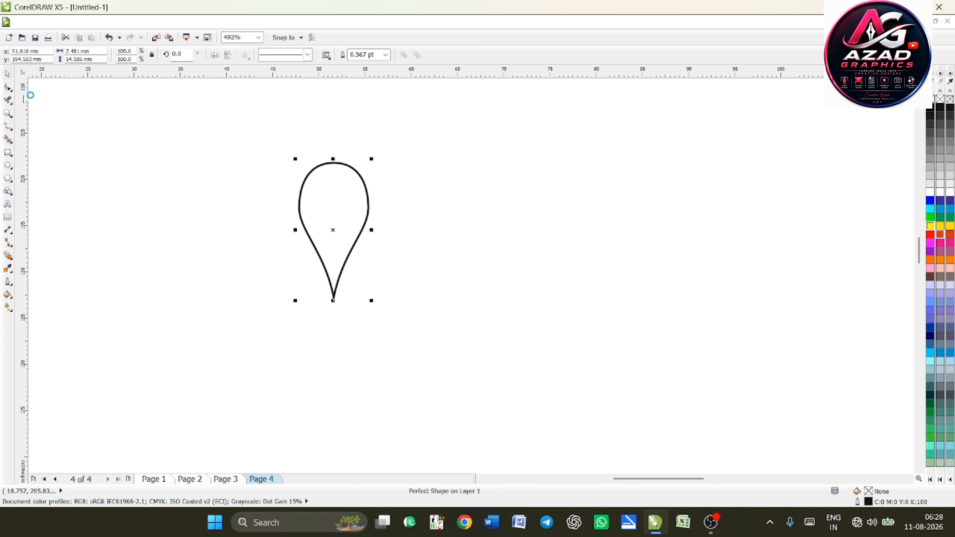
Rotate copies of the teardrop in 45° steps around its lower tip to form a ring of eight petals.
{"action": "left_click", "coordinate": [334, 231]}
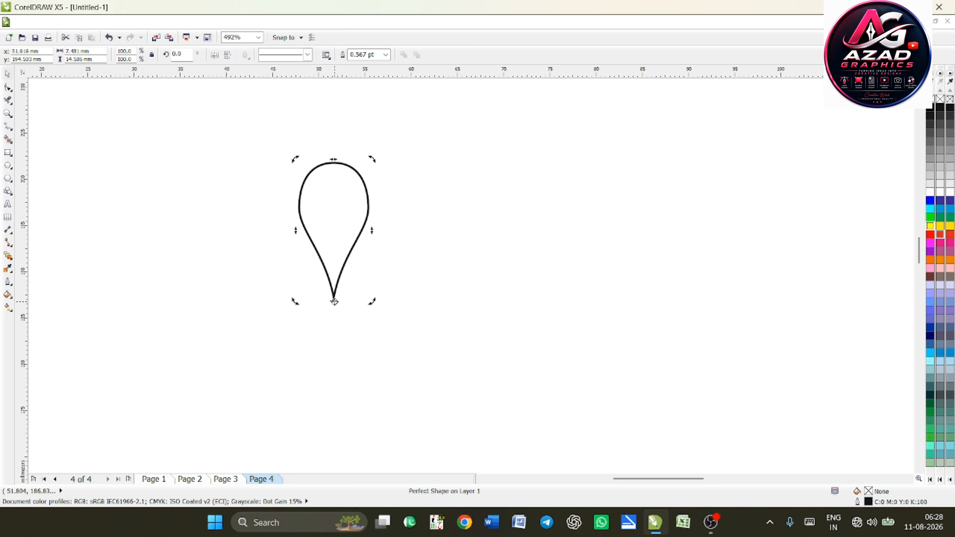
{"action": "left_click_drag", "start_coordinate": [371, 159], "coordinate": [427, 245]}
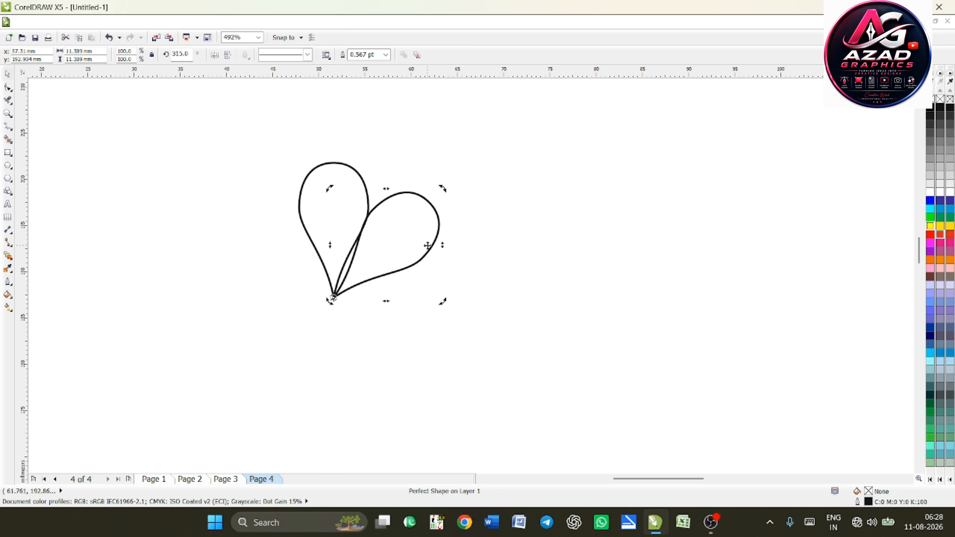
{"action": "key", "text": "ctrl+r"}
{"action": "key", "text": "ctrl+r"}
{"action": "key", "text": "ctrl+r"}
{"action": "key", "text": "ctrl+r"}
{"action": "key", "text": "ctrl+r"}
{"action": "key", "text": "ctrl+r"}
Colour the top and bottom petal outlines red (#FF0000) and the upper-right and lower-left outlines navy (#000066).
{"action": "left_click", "coordinate": [300, 197]}
{"action": "right_click", "coordinate": [930, 234]}
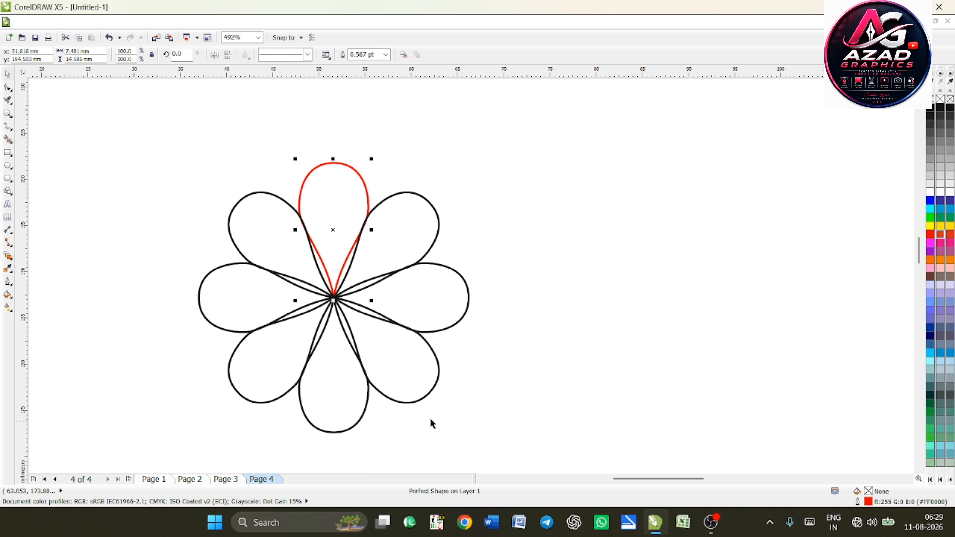
{"action": "left_click", "coordinate": [360, 416]}
{"action": "right_click", "coordinate": [930, 234]}
{"action": "left_click", "coordinate": [368, 202]}
{"action": "left_click", "coordinate": [399, 236]}
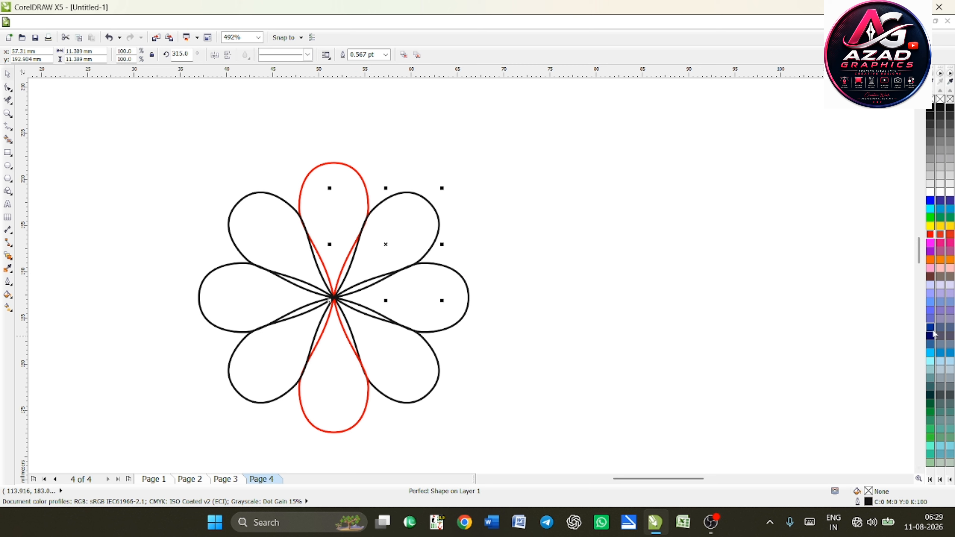
{"action": "right_click", "coordinate": [930, 336]}
{"action": "left_click", "coordinate": [301, 360]}
{"action": "right_click", "coordinate": [929, 336]}
Colour the left and right petal outlines green (#009933) and the lower-right and upper-left outlines blue (#003399).
{"action": "left_click", "coordinate": [457, 321]}
{"action": "right_click", "coordinate": [940, 421]}
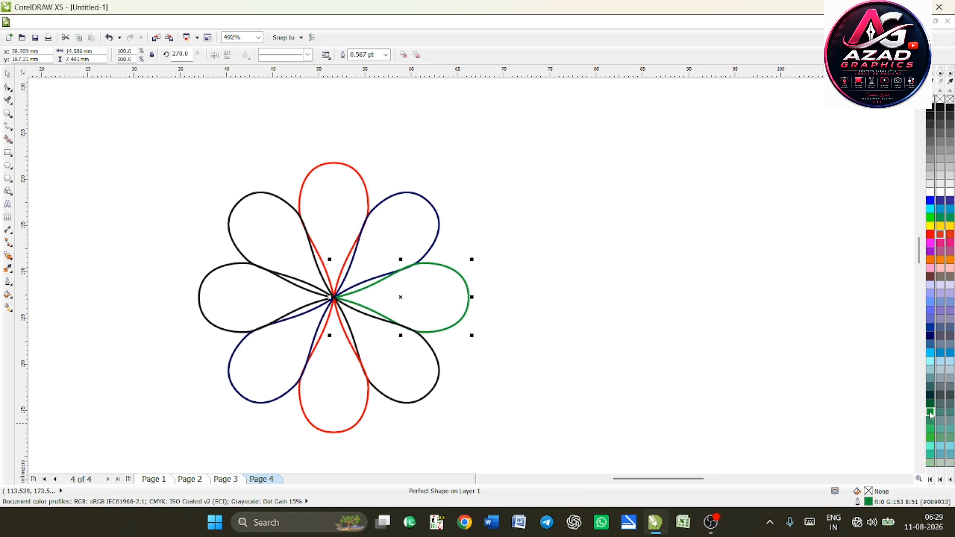
{"action": "left_click", "coordinate": [199, 297]}
{"action": "right_click", "coordinate": [939, 421]}
{"action": "left_click", "coordinate": [439, 370]}
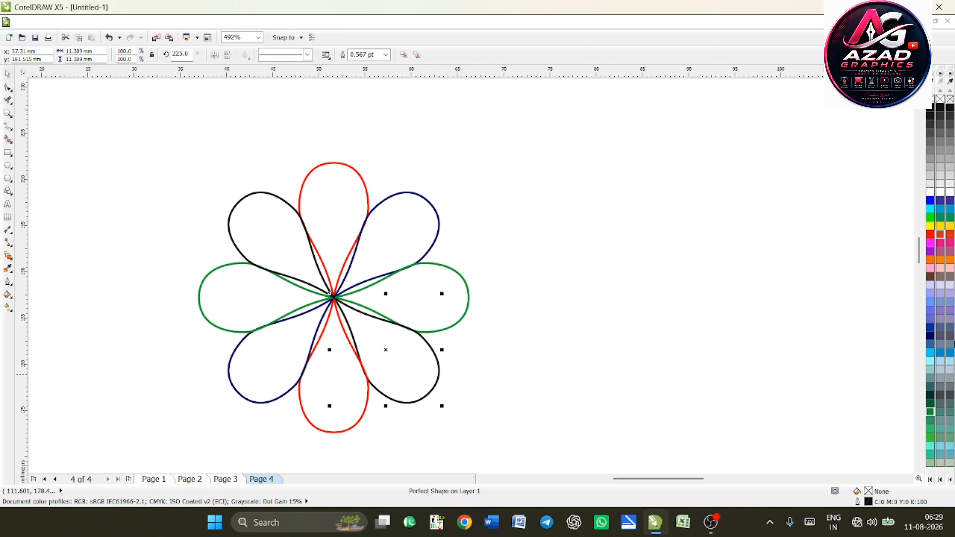
{"action": "right_click", "coordinate": [930, 328]}
{"action": "left_click", "coordinate": [301, 235]}
{"action": "right_click", "coordinate": [930, 327]}
Group the eight petals and blend the group with a central copy scaled down to about 13.8%.
{"action": "key", "text": "ctrl+a"}
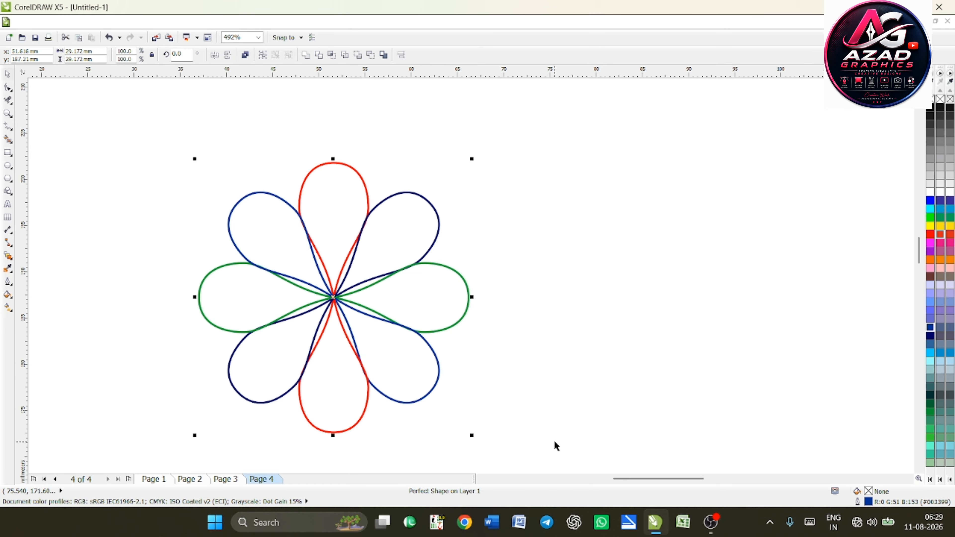
{"action": "key", "text": "ctrl+g"}
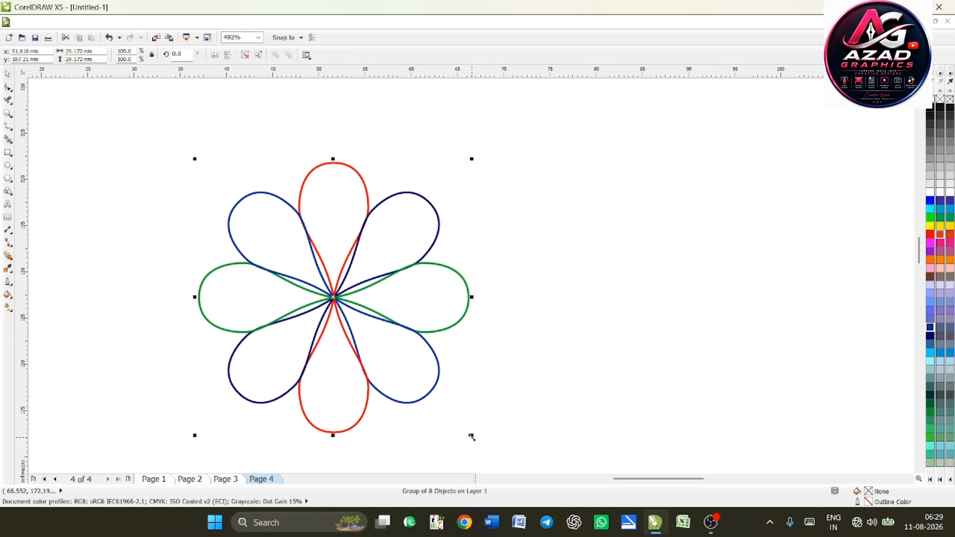
{"action": "left_click_drag", "start_coordinate": [472, 437], "coordinate": [355, 328]}
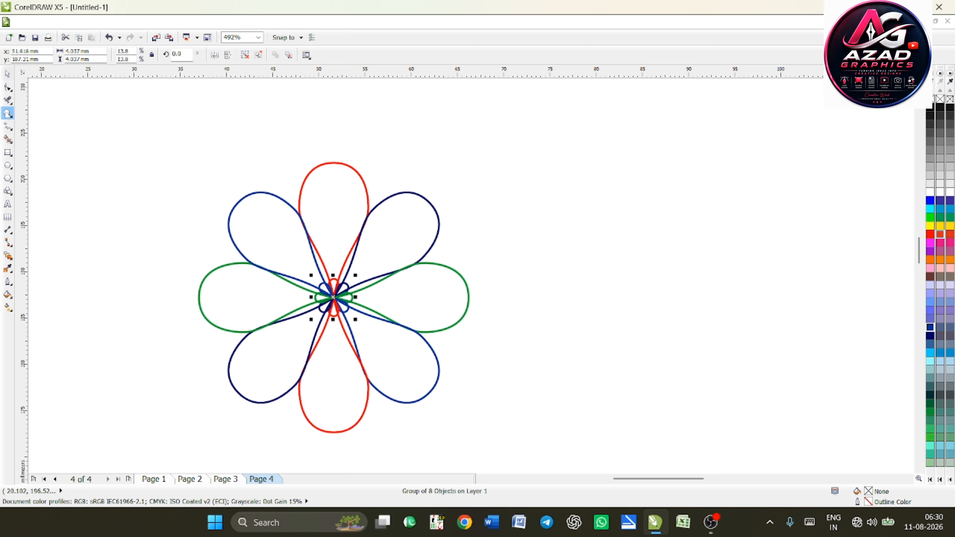
{"action": "left_click", "coordinate": [9, 256]}
{"action": "left_click_drag", "start_coordinate": [333, 297], "coordinate": [415, 384]}
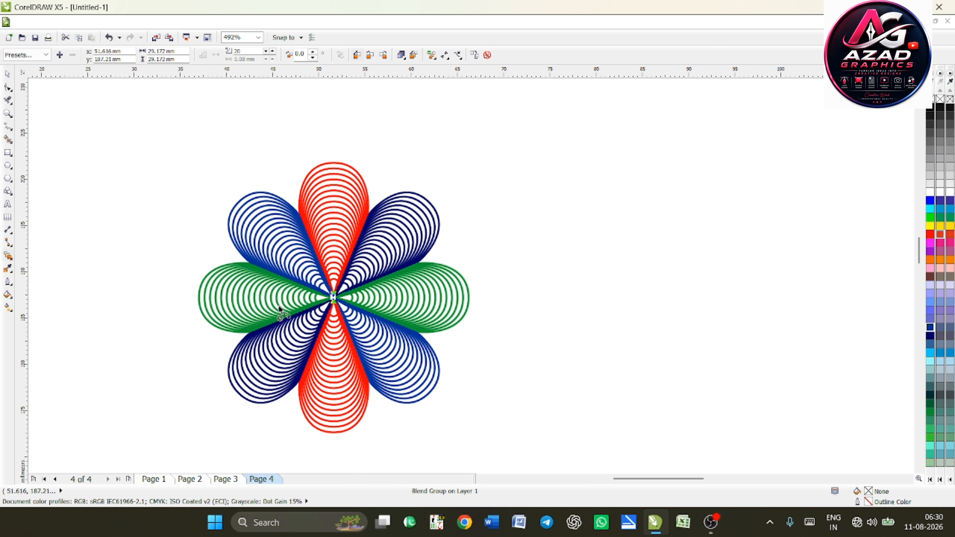
Raise the petal flower's blend steps to 65 and preview the design full screen.
{"action": "left_click", "coordinate": [9, 74]}
{"action": "left_click", "coordinate": [273, 50]}
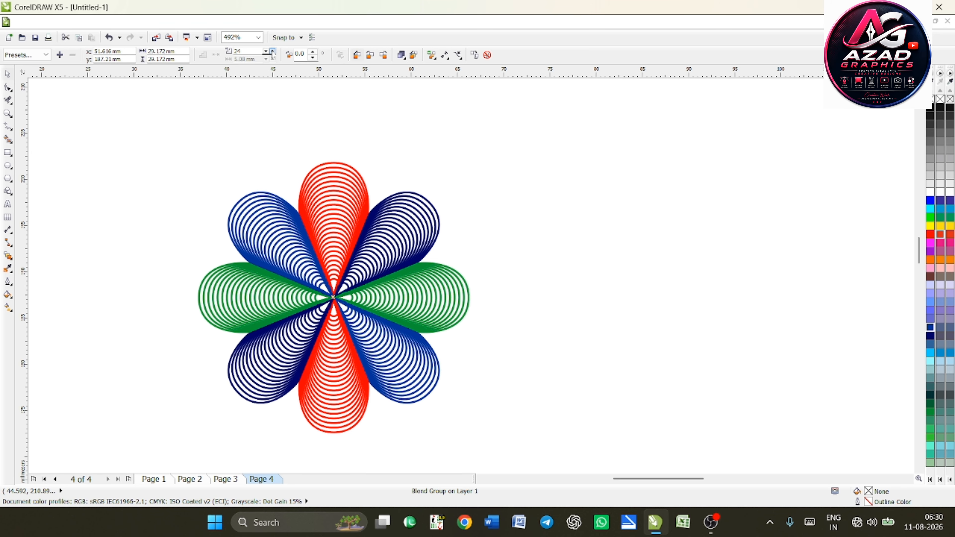
{"action": "left_click", "coordinate": [272, 51]}
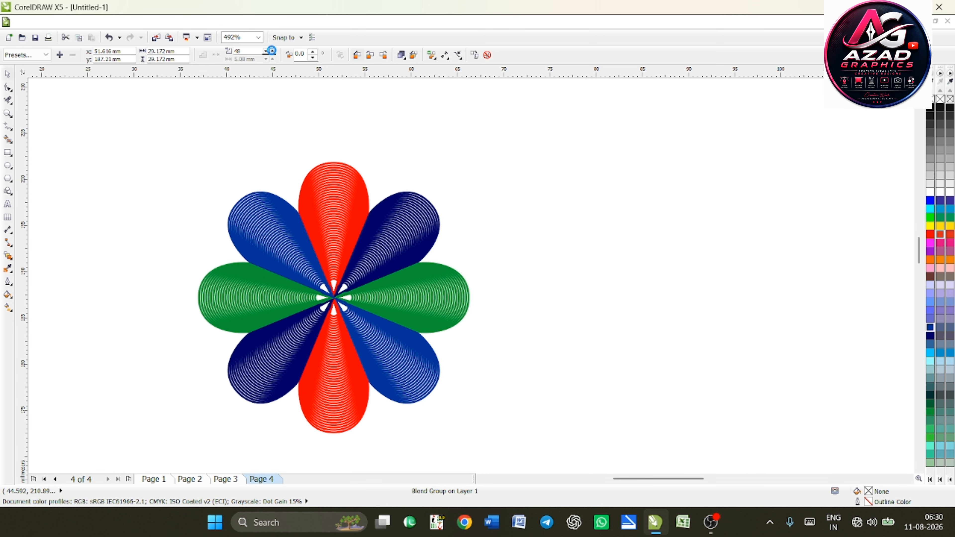
{"action": "left_click", "coordinate": [272, 51]}
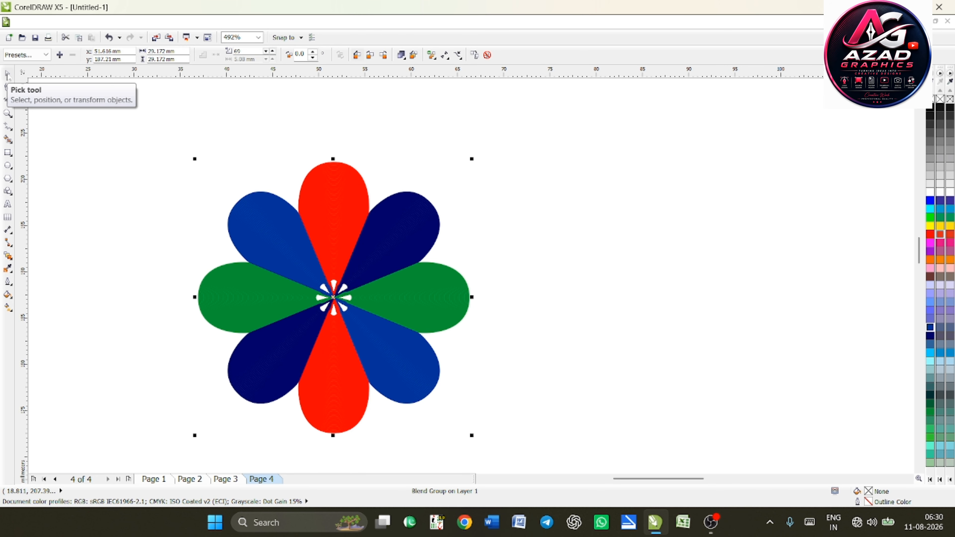
{"action": "key", "text": "F9"}
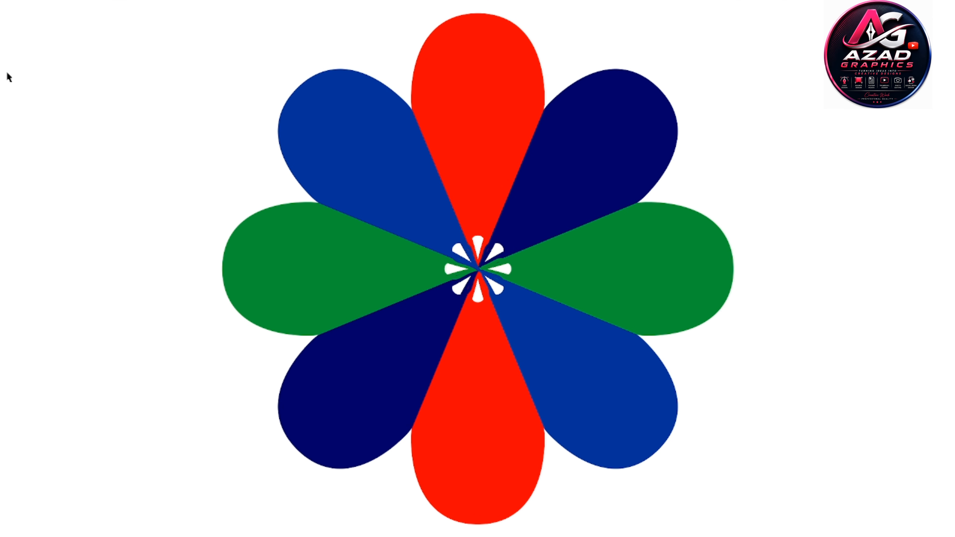
{"action": "left_click", "coordinate": [7, 77]}
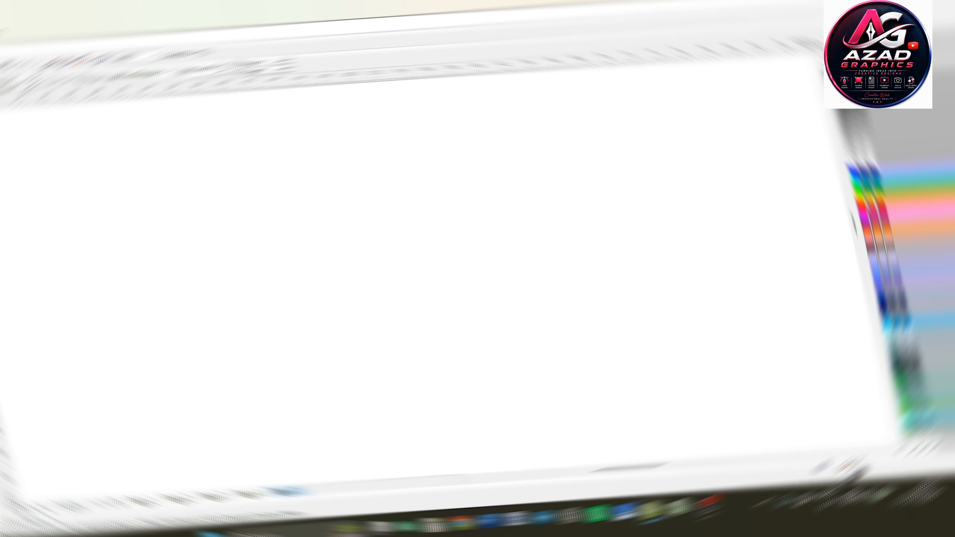
Draw a square about 7.9 mm wide on page 5.
{"action": "left_click_drag", "start_coordinate": [309, 192], "coordinate": [412, 294]}
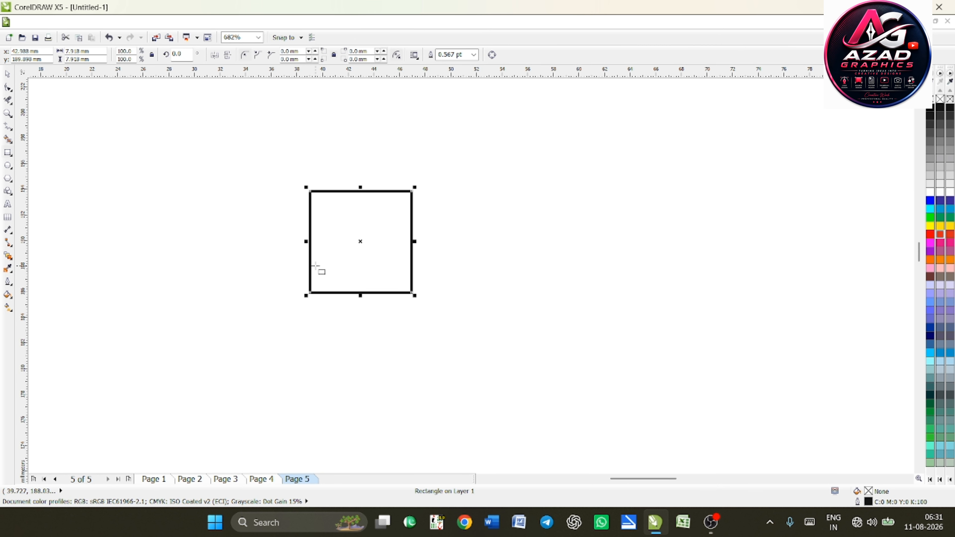
{"action": "left_click", "coordinate": [8, 74]}
{"action": "key", "text": "F10"}
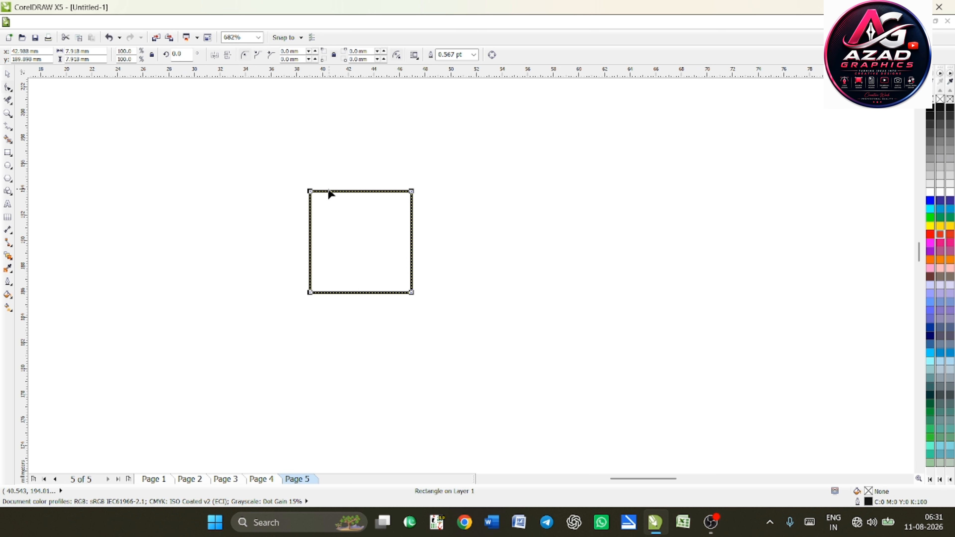
{"action": "left_click_drag", "start_coordinate": [311, 191], "coordinate": [345, 157]}
{"action": "key", "text": "ctrl+q"}
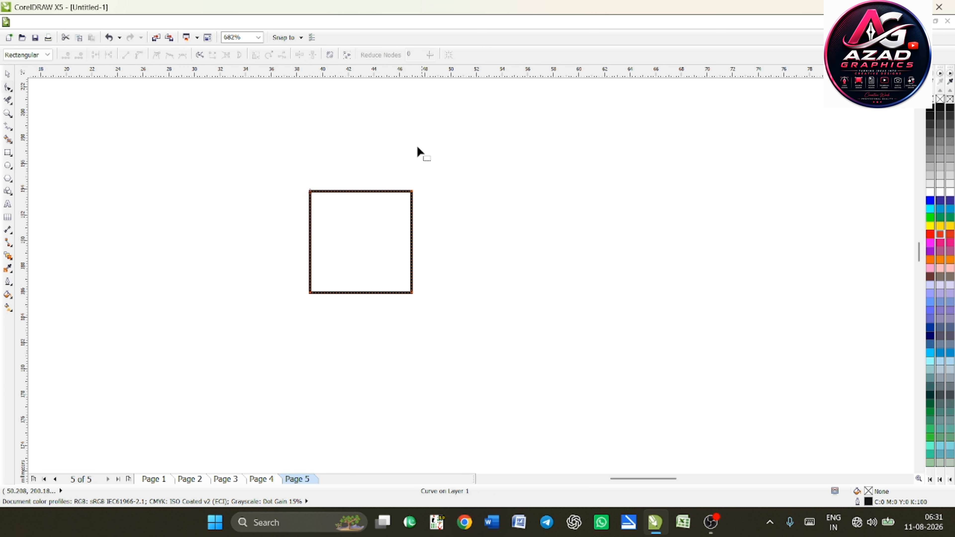
{"action": "key", "text": "ctrl+z"}
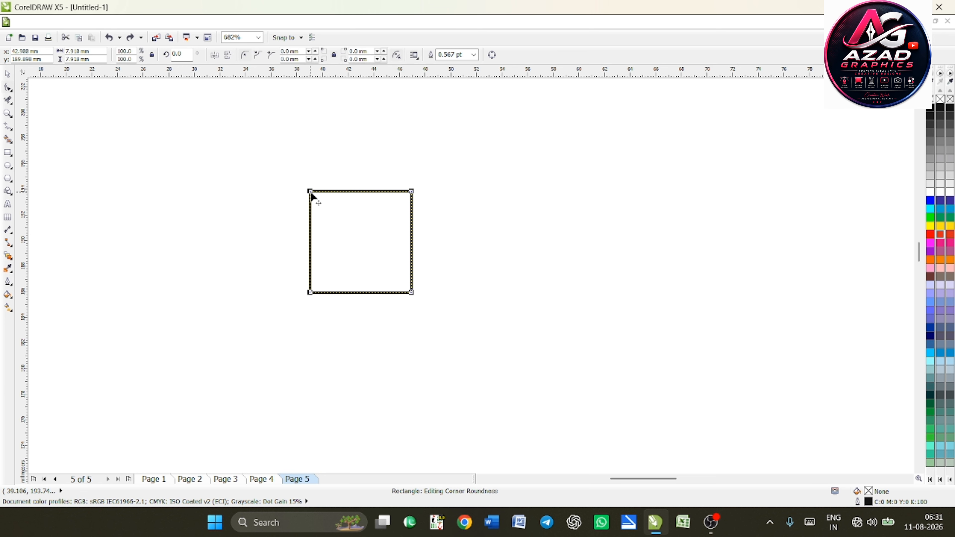
Round the square's upper-left and lower-right corners to about 3.96 mm and rotate it 45° so its points face up and down.
{"action": "left_click_drag", "start_coordinate": [326, 212], "coordinate": [356, 204]}
{"action": "left_click", "coordinate": [8, 74]}
{"action": "left_click", "coordinate": [361, 241]}
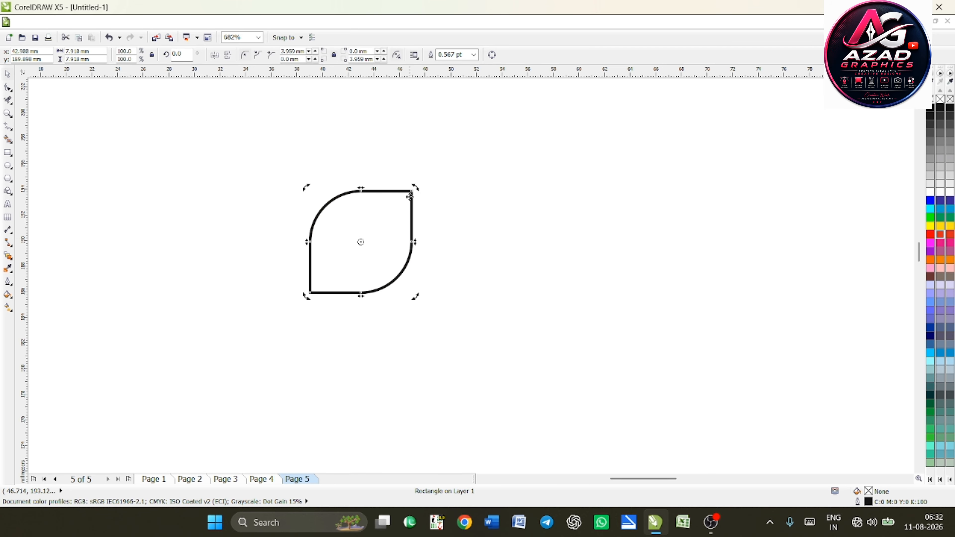
{"action": "left_click_drag", "start_coordinate": [415, 166], "coordinate": [360, 180]}
{"action": "left_click", "coordinate": [72, 178]}
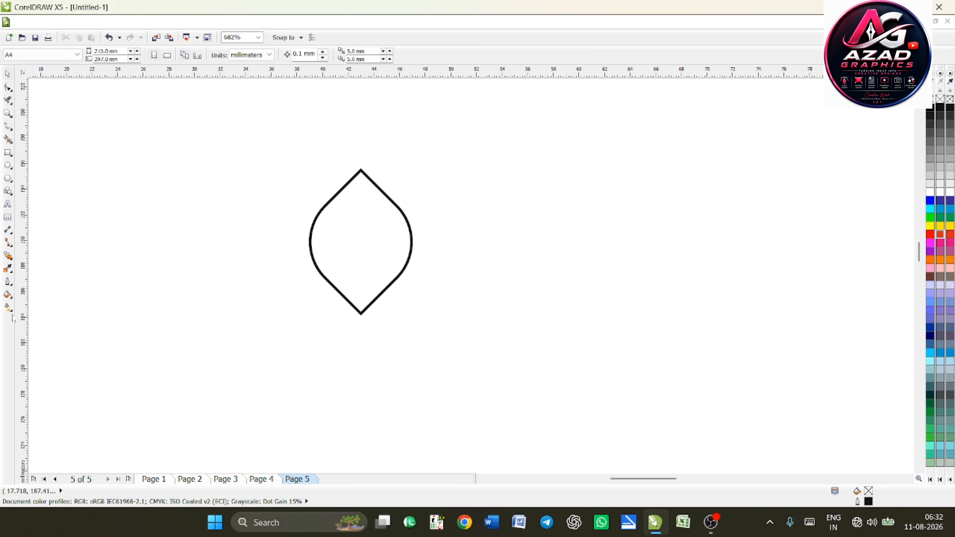
Apply a mesh fill to the leaf shape, colouring its centre node red and its top and bottom tips blue.
{"action": "left_click", "coordinate": [11, 310]}
{"action": "left_click", "coordinate": [47, 322]}
{"action": "left_click", "coordinate": [336, 216]}
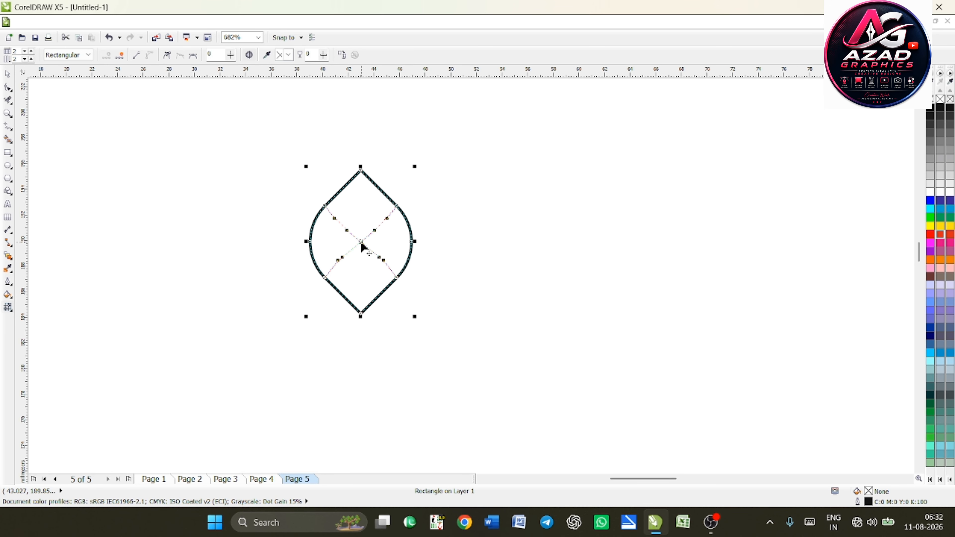
{"action": "left_click", "coordinate": [931, 237]}
{"action": "left_click", "coordinate": [360, 172]}
{"action": "left_click", "coordinate": [930, 201]}
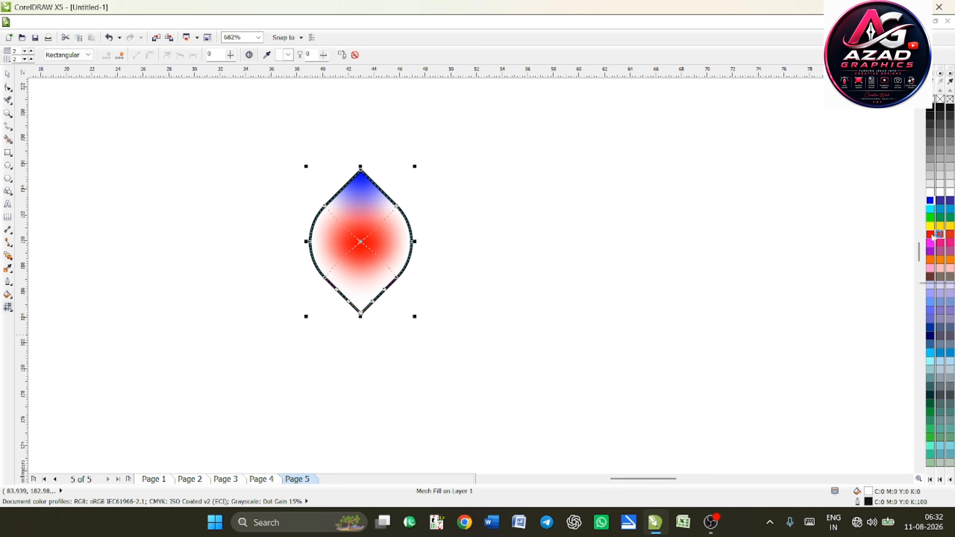
{"action": "left_click", "coordinate": [930, 200]}
Colour the leaf's left edge node navy (#000066) and reshape the mesh curves around the red centre node.
{"action": "left_click_drag", "start_coordinate": [278, 223], "coordinate": [322, 264]}
{"action": "left_click", "coordinate": [929, 335]}
{"action": "left_click_drag", "start_coordinate": [426, 218], "coordinate": [398, 271]}
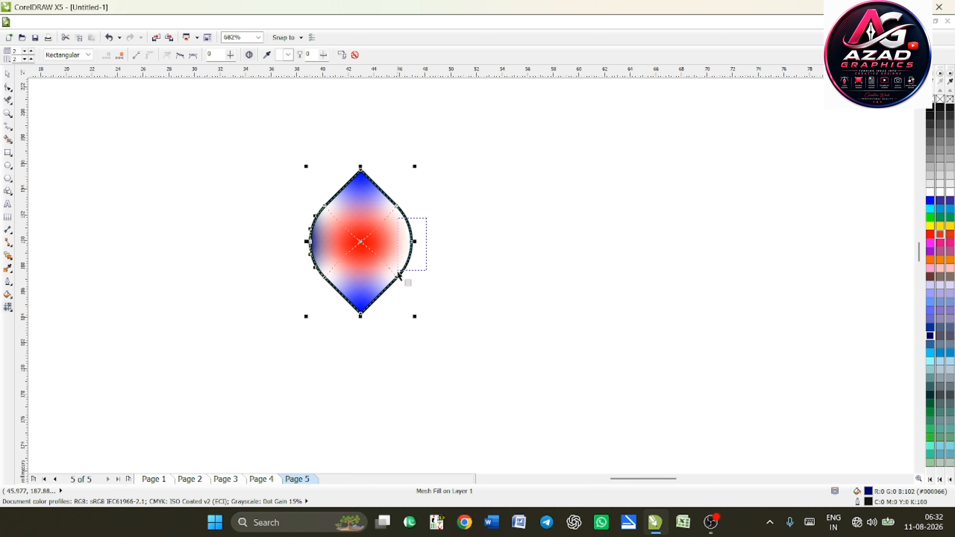
{"action": "left_click", "coordinate": [359, 241]}
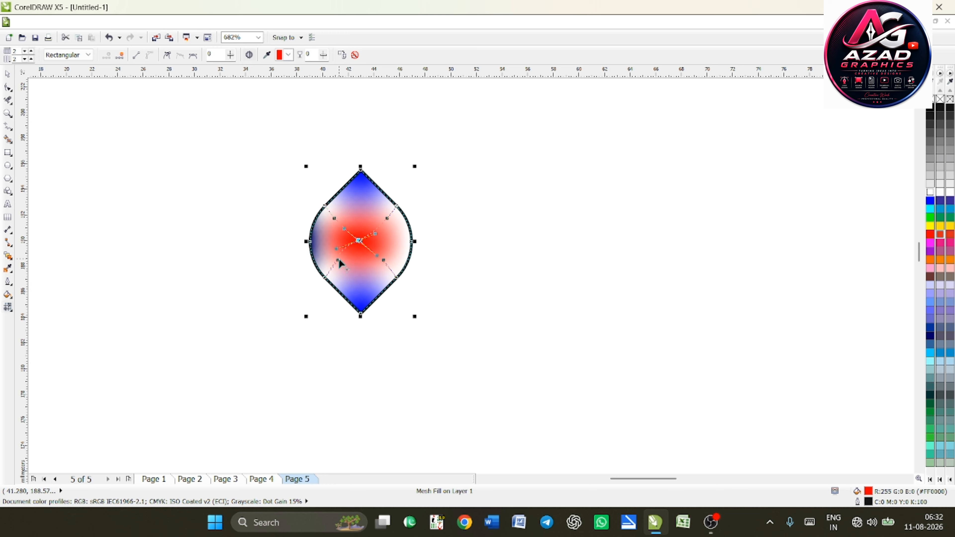
{"action": "left_click_drag", "start_coordinate": [339, 261], "coordinate": [355, 269]}
Colour the leaf's right and left edge nodes black and remove its outline.
{"action": "left_click", "coordinate": [412, 241]}
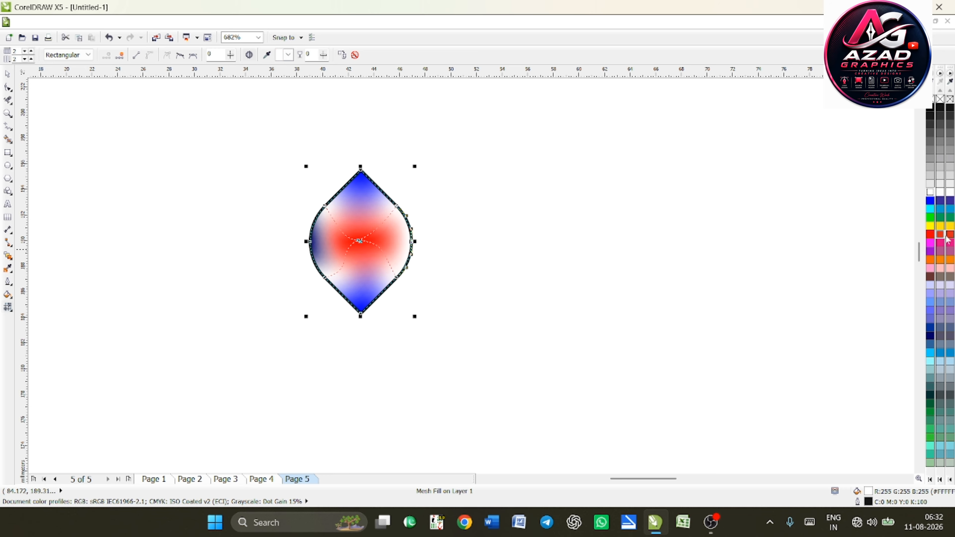
{"action": "left_click", "coordinate": [929, 200]}
{"action": "left_click", "coordinate": [930, 109]}
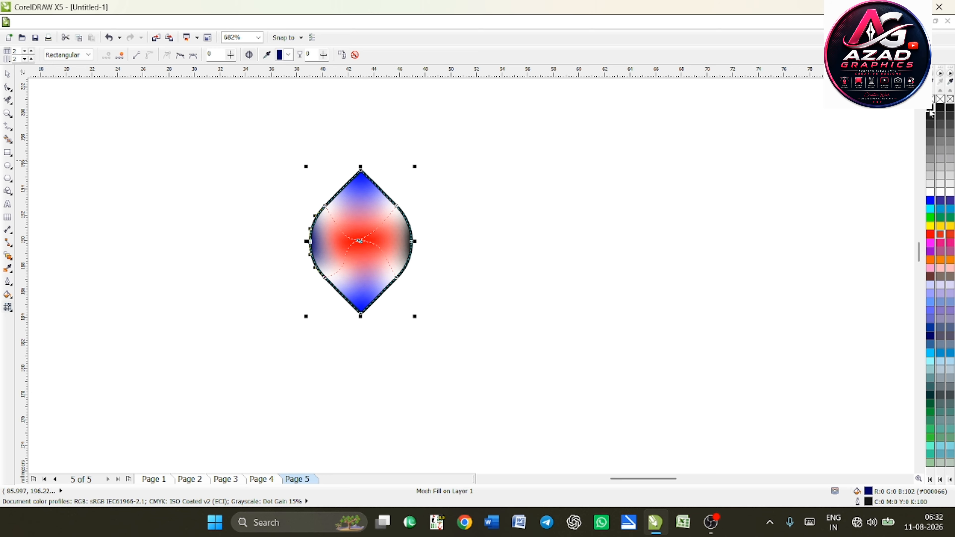
{"action": "left_click", "coordinate": [8, 75]}
{"action": "left_click", "coordinate": [395, 306]}
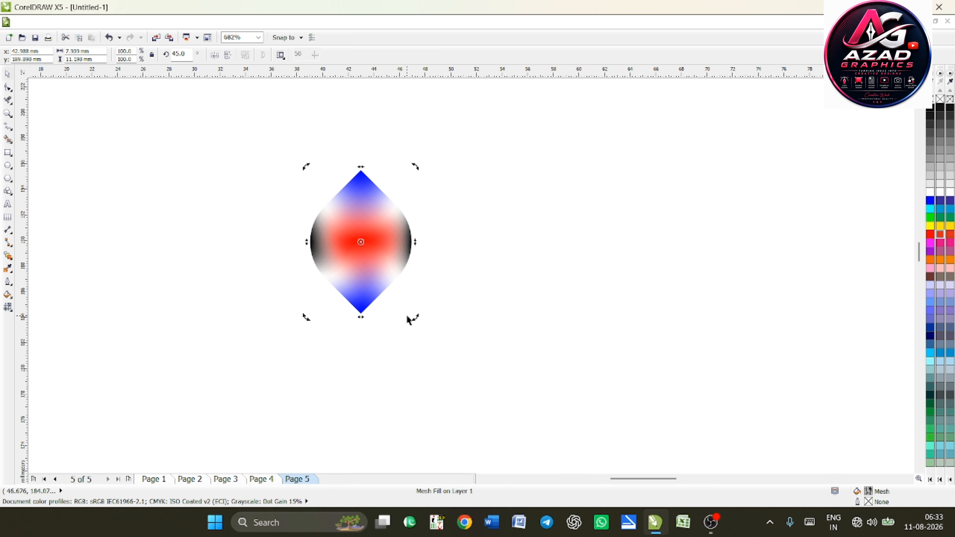
Draw a circle about 18.2 mm in diameter beside the leaf, then shrink the leaf and move it to the circle's top.
{"action": "key", "text": "F7"}
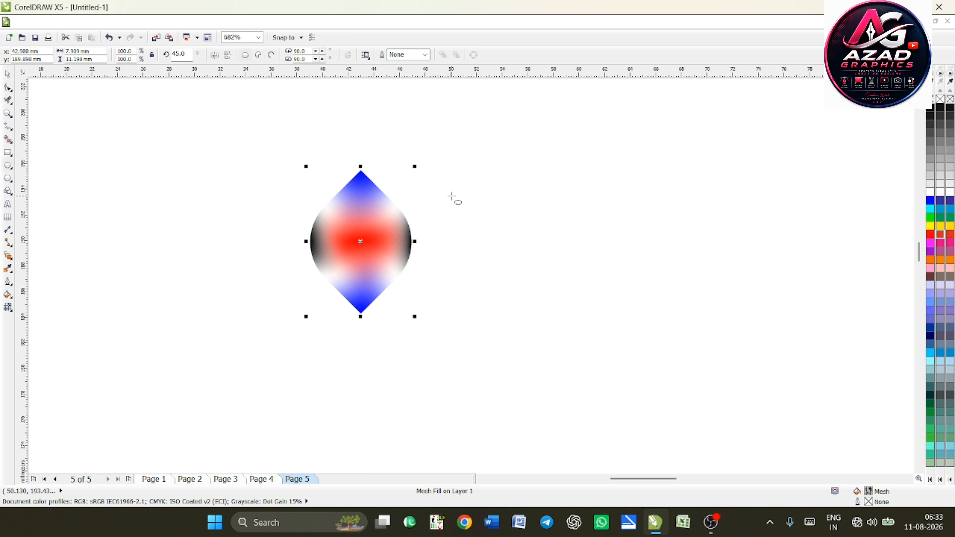
{"action": "left_click_drag", "start_coordinate": [452, 195], "coordinate": [639, 431]}
{"action": "left_click", "coordinate": [395, 252]}
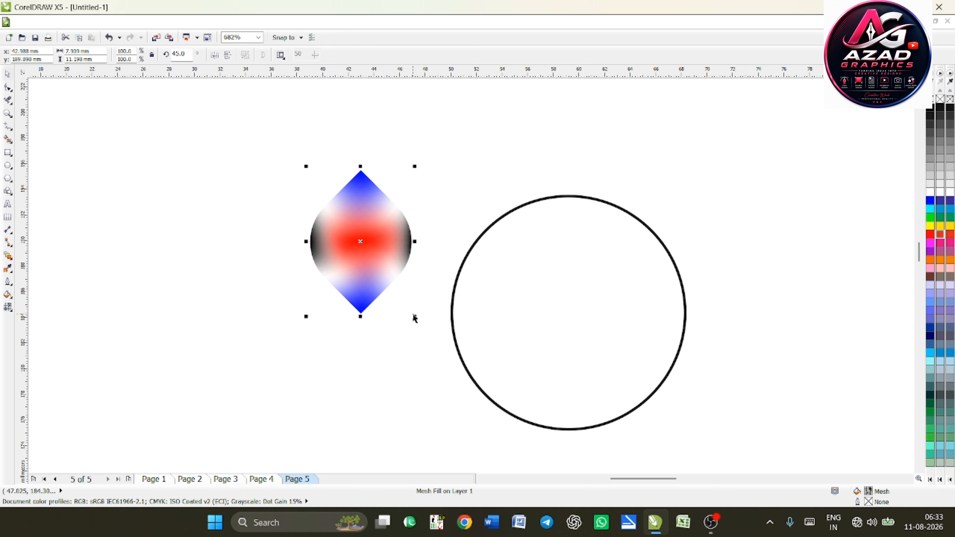
{"action": "left_click_drag", "start_coordinate": [416, 317], "coordinate": [568, 171]}
Align the leaf and the circle by their top edges and centre them horizontally.
{"action": "key", "text": "ctrl+a"}
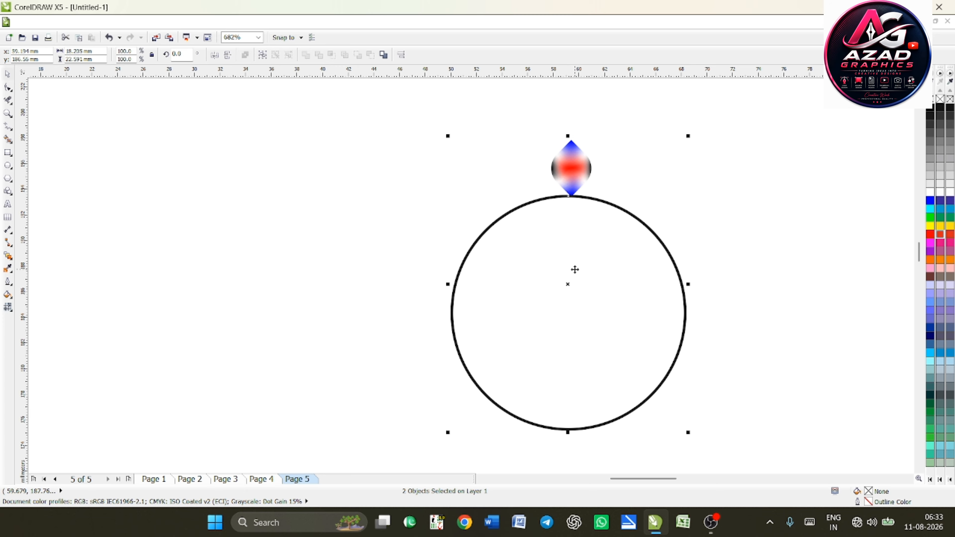
{"action": "key", "text": "t"}
{"action": "key", "text": "c"}
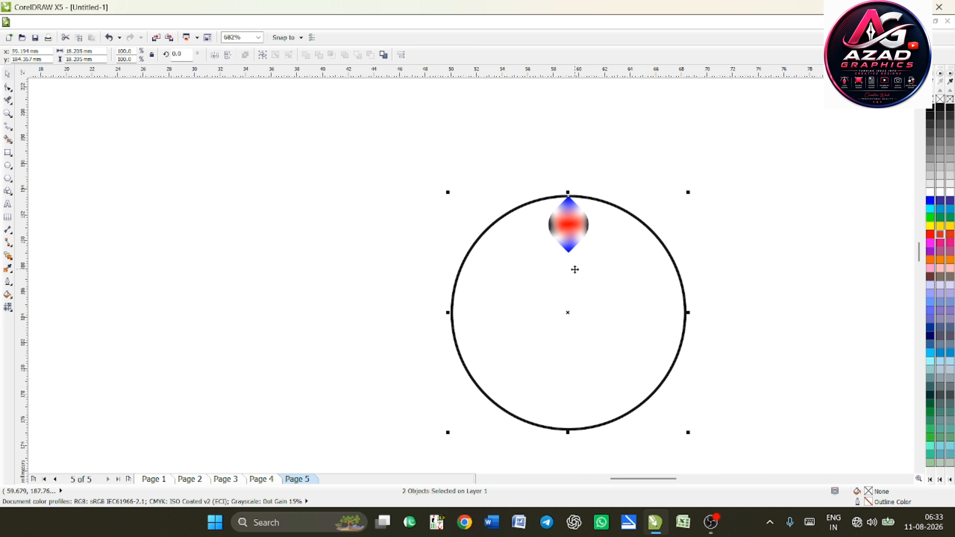
{"action": "left_click", "coordinate": [388, 208]}
{"action": "left_click", "coordinate": [460, 266]}
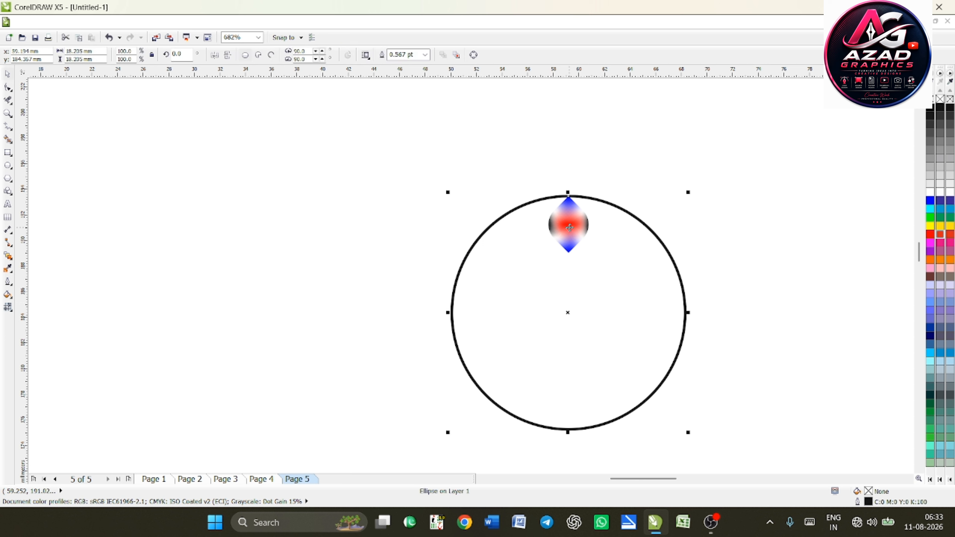
{"action": "key", "text": "Escape"}
{"action": "left_click", "coordinate": [567, 208]}
{"action": "left_click_drag", "start_coordinate": [513, 143], "coordinate": [597, 268]}
{"action": "left_click_drag", "start_coordinate": [569, 237], "coordinate": [570, 209]}
{"action": "key", "text": "ctrl+b"}
{"action": "left_click", "coordinate": [539, 185]}
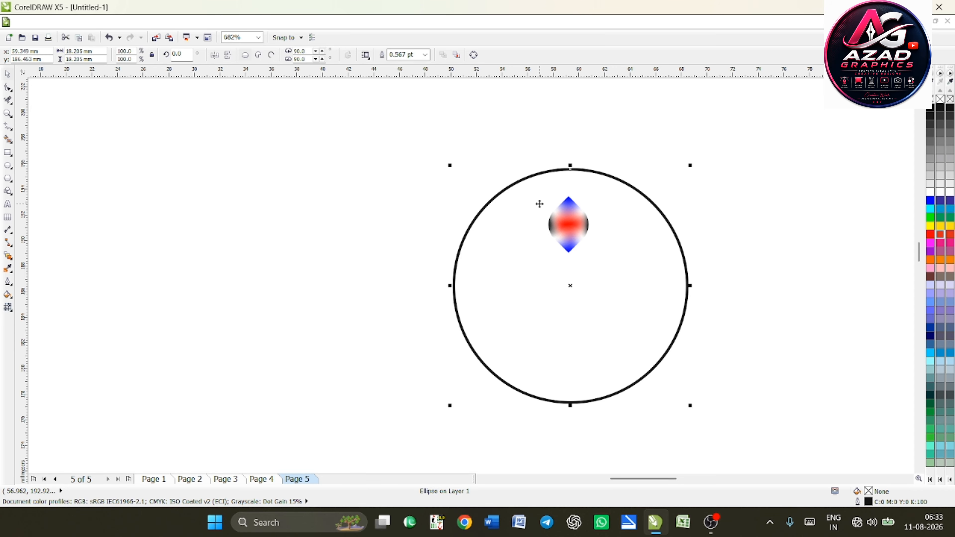
{"action": "key", "text": "ctrl+z"}
{"action": "left_click", "coordinate": [425, 210]}
{"action": "left_click", "coordinate": [587, 199]}
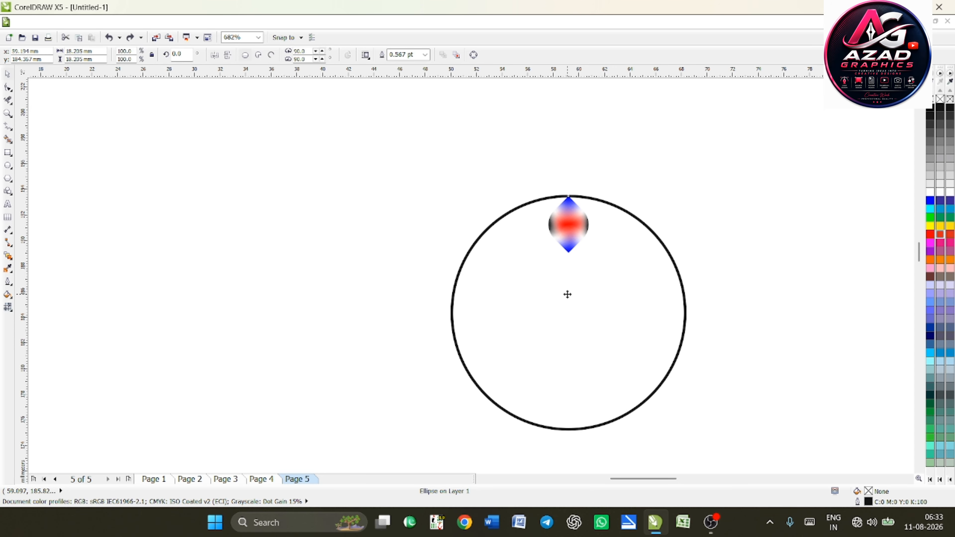
Move the circle straight down until its top meets the leaf's lower tip, and place the leaf's rotation centre on the circle's centre.
{"action": "left_click_drag", "start_coordinate": [567, 295], "coordinate": [567, 351]}
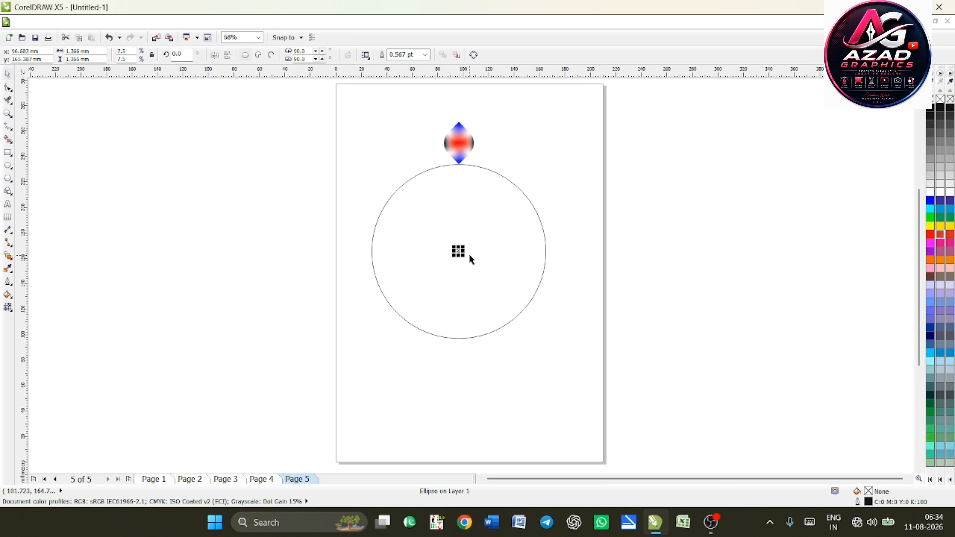
{"action": "left_click", "coordinate": [505, 174]}
{"action": "left_click", "coordinate": [460, 140]}
{"action": "left_click", "coordinate": [461, 140]}
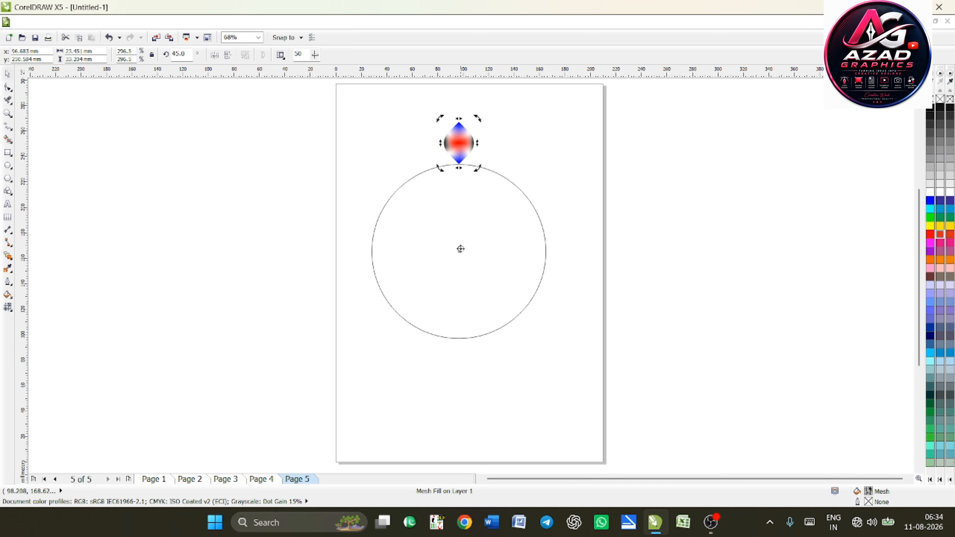
{"action": "scroll", "coordinate": [468, 264], "scroll_direction": "up", "scroll_amount": 2}
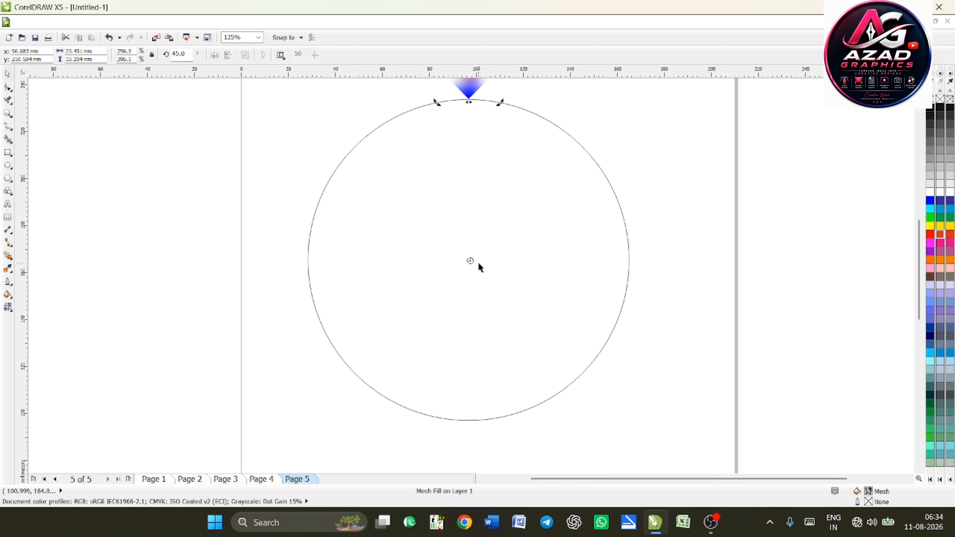
{"action": "scroll", "coordinate": [458, 235], "scroll_direction": "down", "scroll_amount": 4}
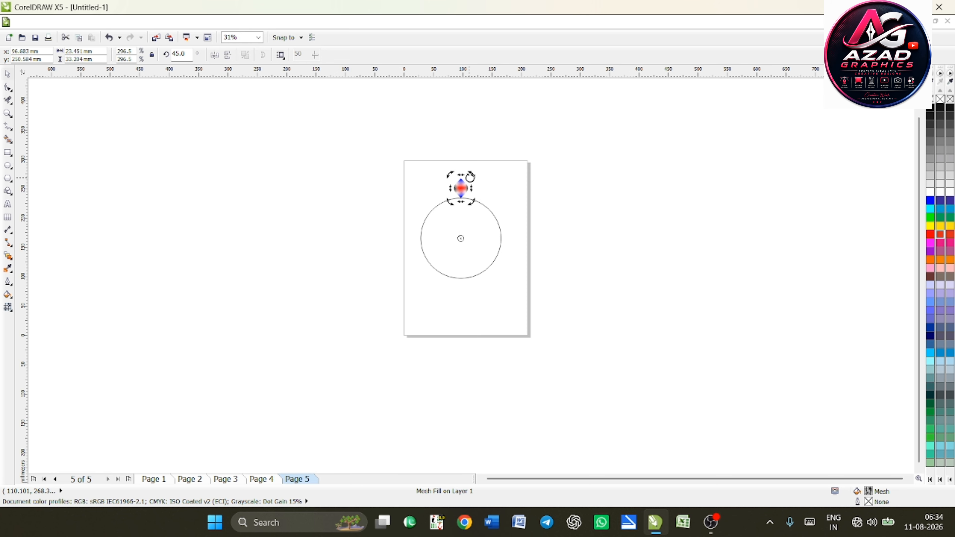
Rotate copies of the leaf clockwise around the circle's centre in 15° steps to form a full ring of 24 leaves.
{"action": "mouse_move", "coordinate": [473, 175]}
{"action": "left_mouse_down"}
{"action": "mouse_move", "coordinate": [495, 200]}
{"action": "mouse_move", "coordinate": [486, 188]}
{"action": "left_mouse_up"}
{"action": "key", "text": "ctrl+r"}
{"action": "key", "text": "ctrl+r"}
{"action": "key", "text": "ctrl+r"}
{"action": "key", "text": "ctrl+r"}
{"action": "key", "text": "ctrl+r"}
{"action": "key", "text": "ctrl+r"}
{"action": "key", "text": "ctrl+r"}
{"action": "key", "text": "ctrl+r"}
{"action": "key", "text": "ctrl+r"}
{"action": "key", "text": "ctrl+r"}
{"action": "key", "text": "ctrl+r"}
{"action": "key", "text": "ctrl+r"}
{"action": "key", "text": "ctrl+r"}
{"action": "key", "text": "ctrl+r"}
{"action": "key", "text": "ctrl+r"}
{"action": "key", "text": "ctrl+r"}
{"action": "key", "text": "ctrl+r"}
{"action": "key", "text": "ctrl+r"}
{"action": "key", "text": "ctrl+r"}
{"action": "key", "text": "ctrl+r"}
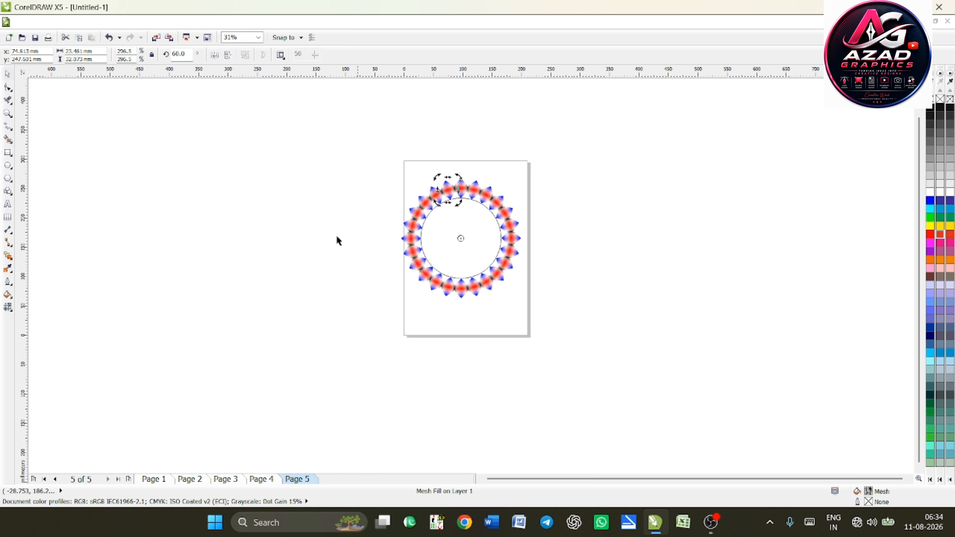
Delete the guide circle and group the 24 leaves of the ring into one object.
{"action": "left_click", "coordinate": [482, 245]}
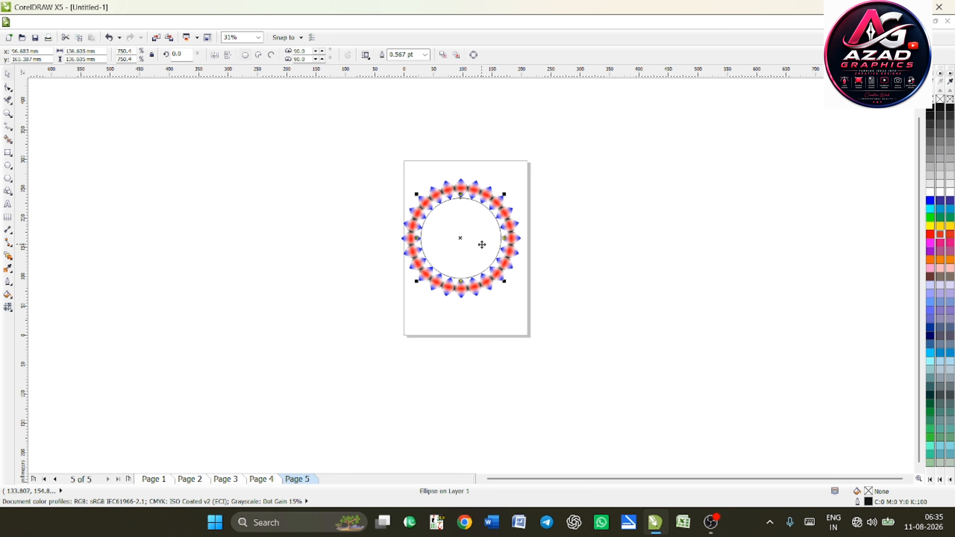
{"action": "key", "text": "Delete"}
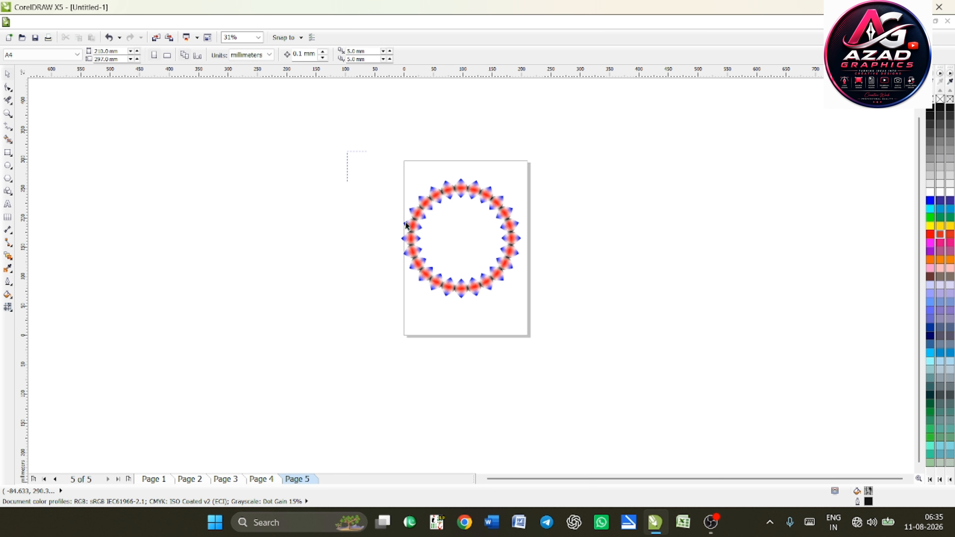
{"action": "left_click_drag", "start_coordinate": [347, 152], "coordinate": [567, 337]}
{"action": "left_click", "coordinate": [501, 204]}
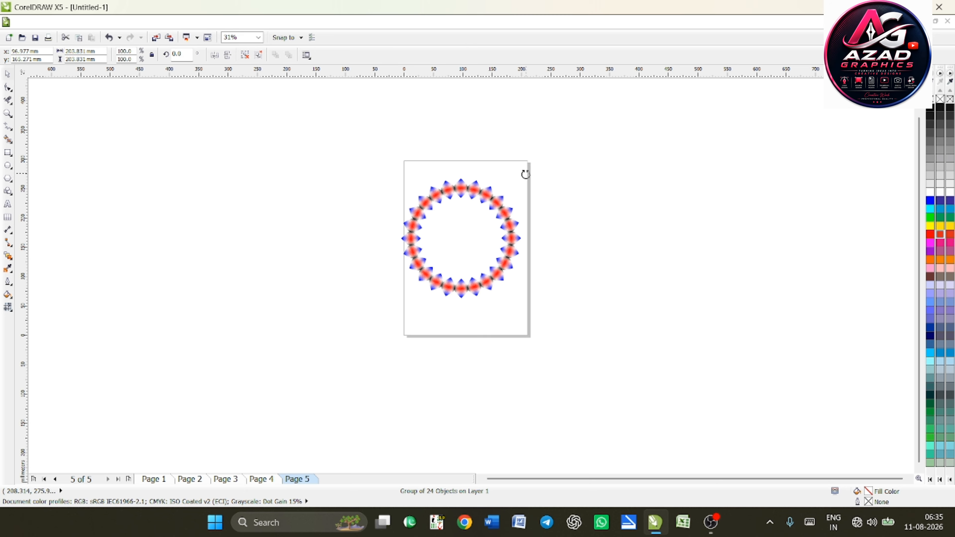
{"action": "left_click_drag", "start_coordinate": [524, 172], "coordinate": [500, 216]}
{"action": "right_click", "coordinate": [509, 204]}
{"action": "key", "text": "ctrl+r"}
{"action": "key", "text": "ctrl+r"}
{"action": "key", "text": "ctrl+z"}
{"action": "key", "text": "ctrl+z"}
{"action": "key", "text": "ctrl+z"}
Fill the inside of the leaf ring with progressively smaller, rotated concentric copies of the group, removing the misplaced last copies.
{"action": "right_click", "coordinate": [506, 215]}
{"action": "right_click", "coordinate": [500, 217]}
{"action": "key", "text": "ctrl+r"}
{"action": "key", "text": "ctrl+r"}
{"action": "key", "text": "ctrl+r"}
{"action": "key", "text": "ctrl+r"}
{"action": "key", "text": "ctrl+r"}
{"action": "key", "text": "ctrl+r"}
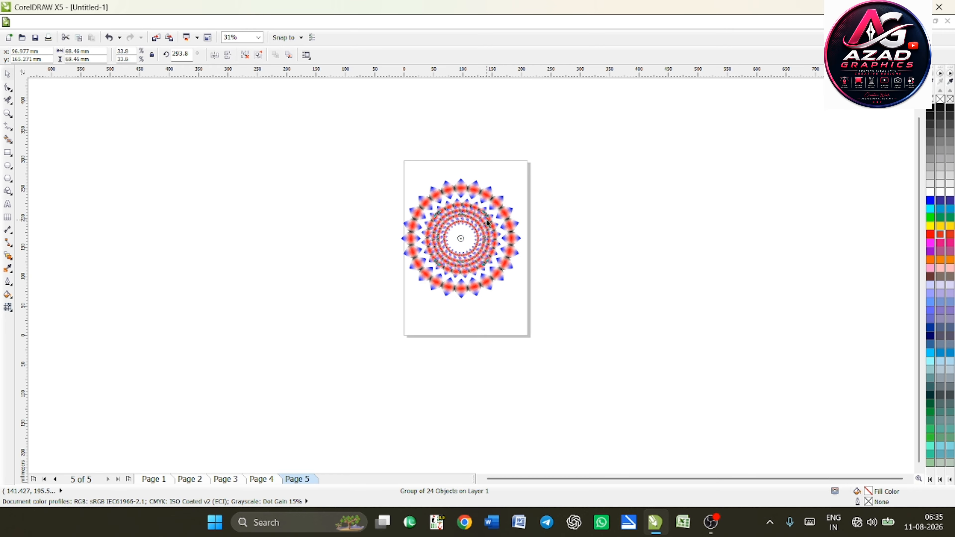
{"action": "key", "text": "ctrl+z"}
{"action": "key", "text": "ctrl+z"}
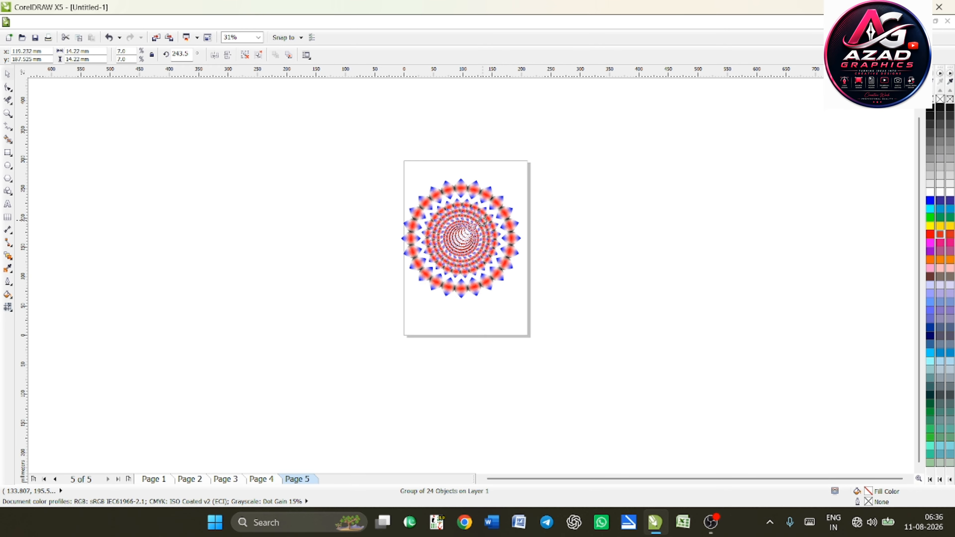
Fill the flower's open centre with further shrunken concentric copies of the innermost ring and fit the whole design in view.
{"action": "left_click", "coordinate": [473, 233]}
{"action": "left_click", "coordinate": [474, 232]}
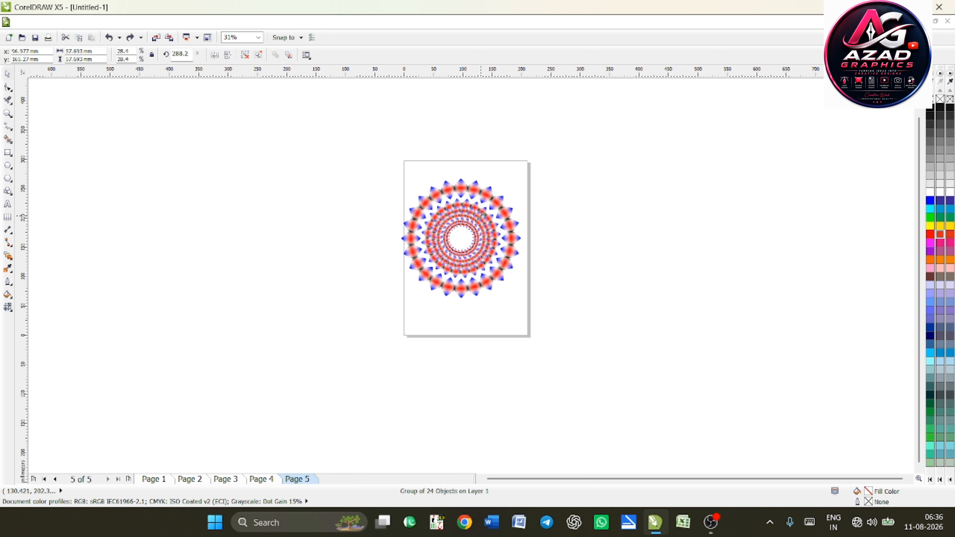
{"action": "left_click_drag", "start_coordinate": [481, 218], "coordinate": [472, 227]}
{"action": "right_click", "coordinate": [471, 227]}
{"action": "left_click", "coordinate": [366, 197]}
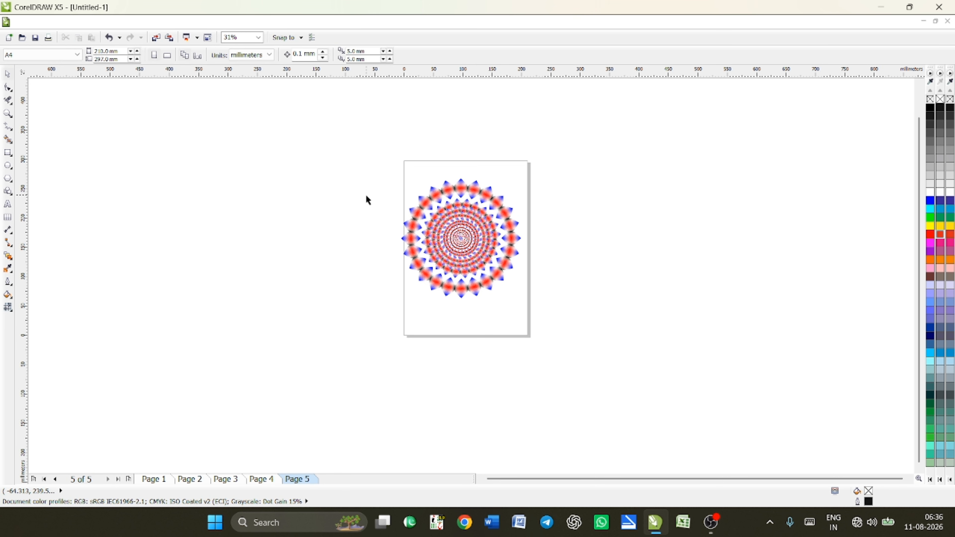
{"action": "key", "text": "F4"}
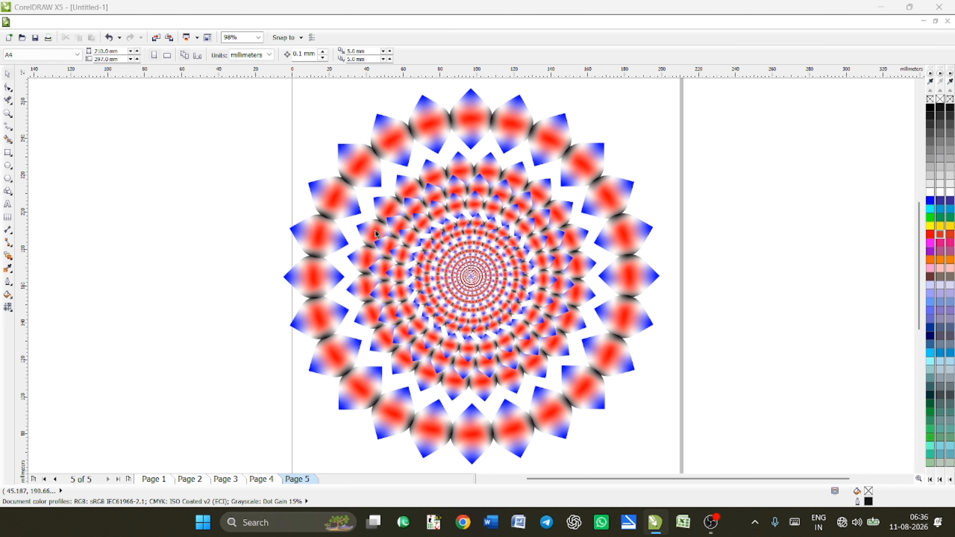